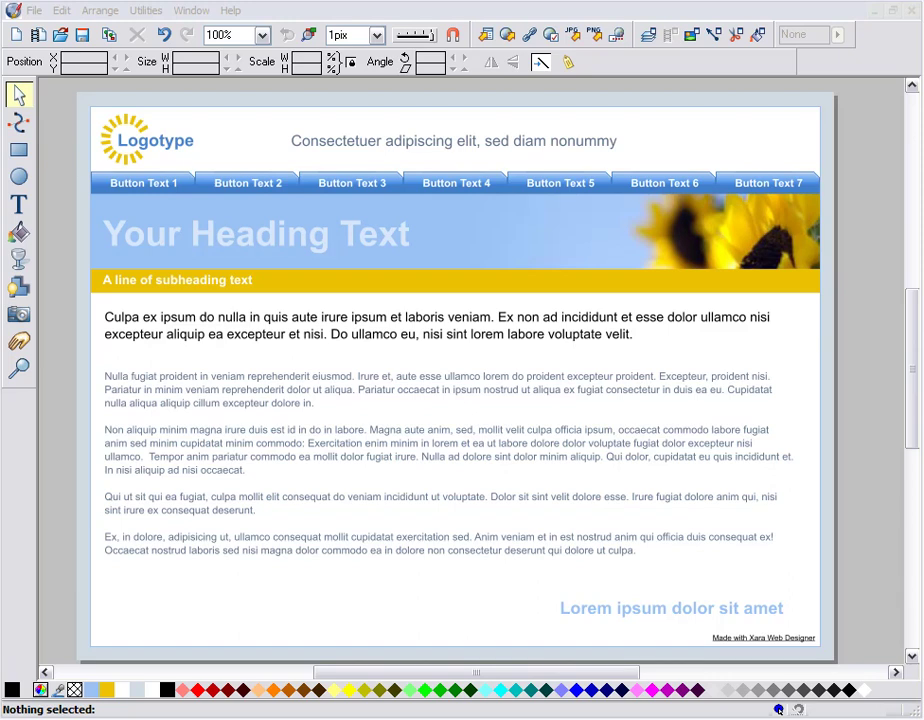
Cycle through website themes until the builder-photo design with the orange banner appears.
{"action": "left_click", "coordinate": [872, 200]}
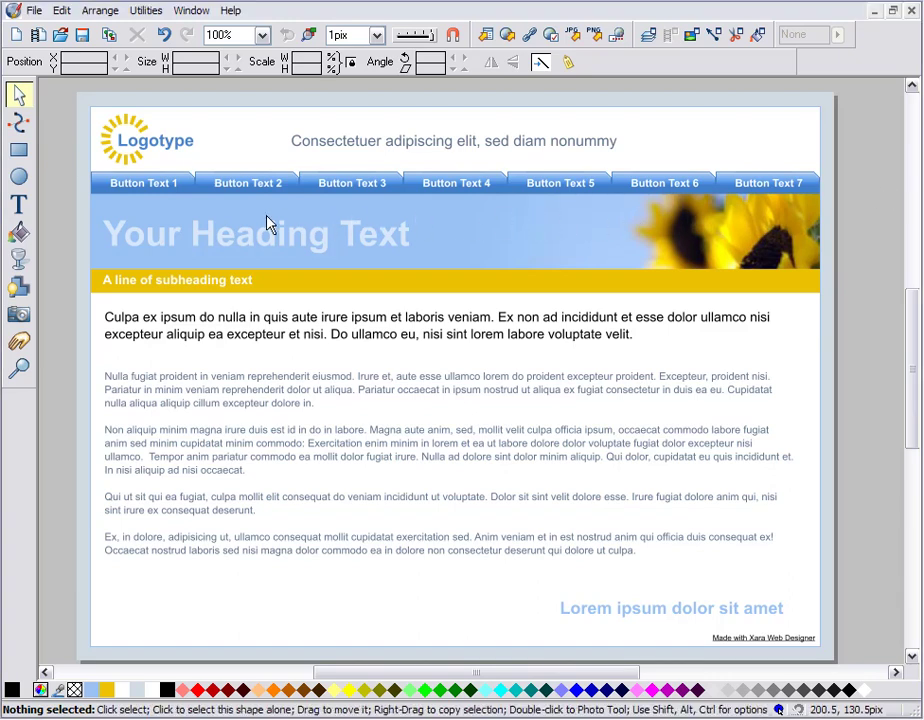
{"action": "key", "text": "ctrl+Tab"}
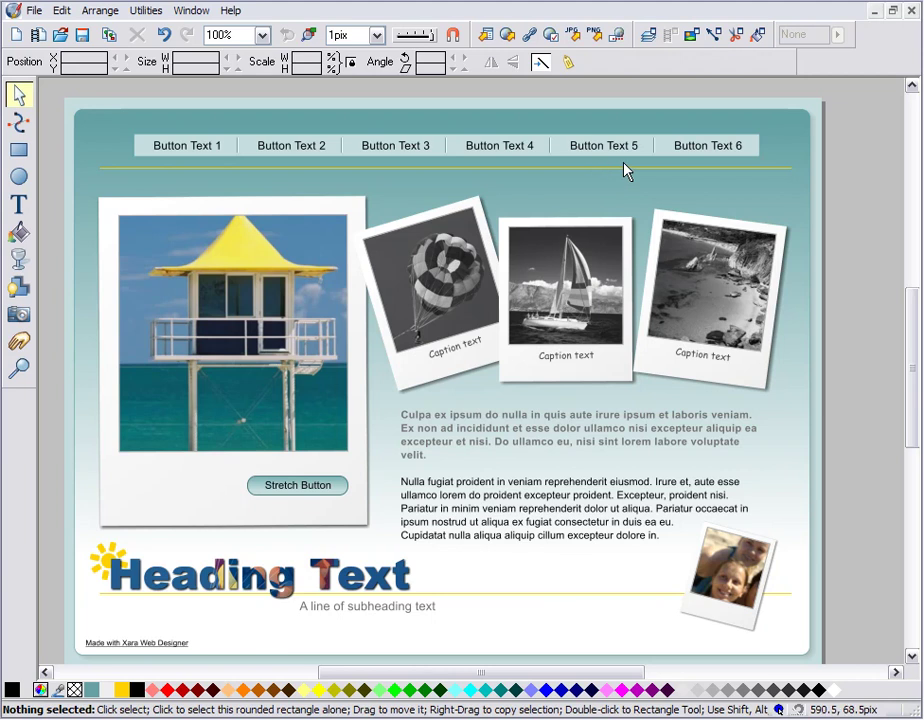
{"action": "key", "text": "ctrl+Tab"}
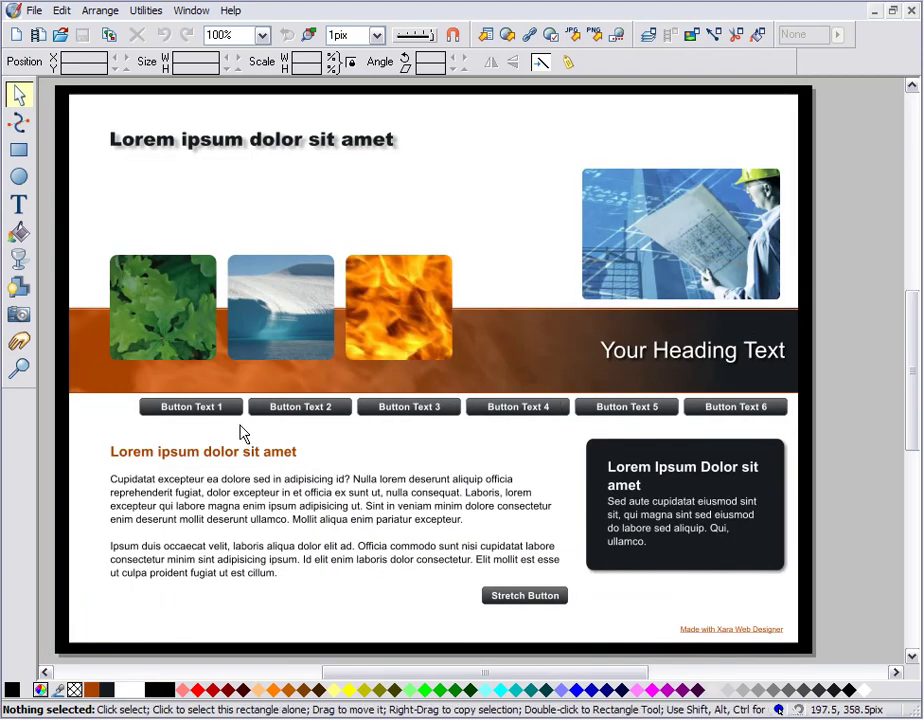
Change the stretch button label to 'A much longer stretch Button'.
{"action": "left_click", "coordinate": [19, 204]}
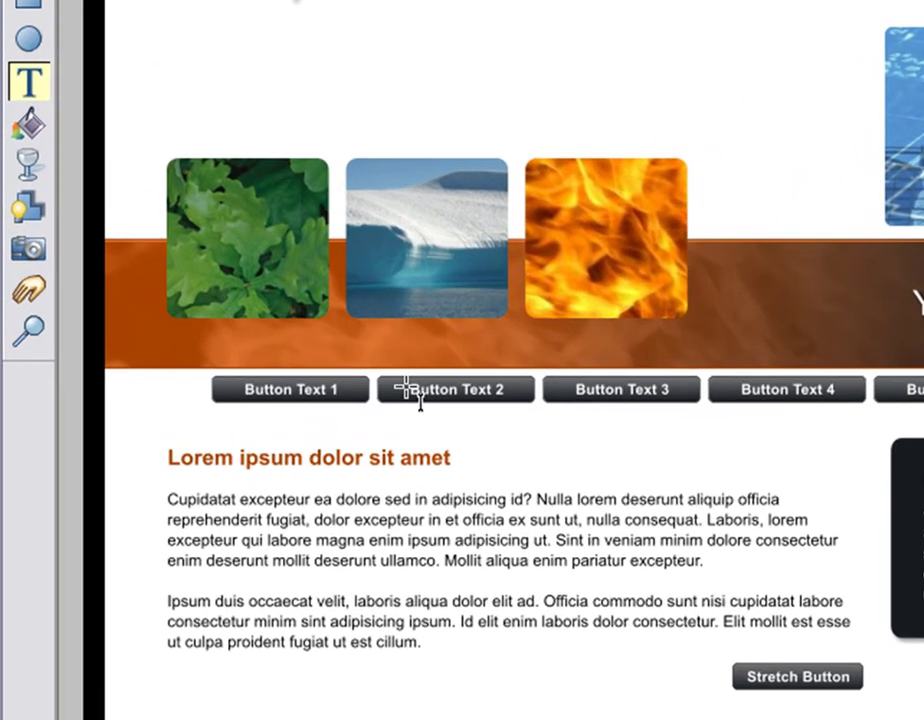
{"action": "type", "text": "A much longer "}
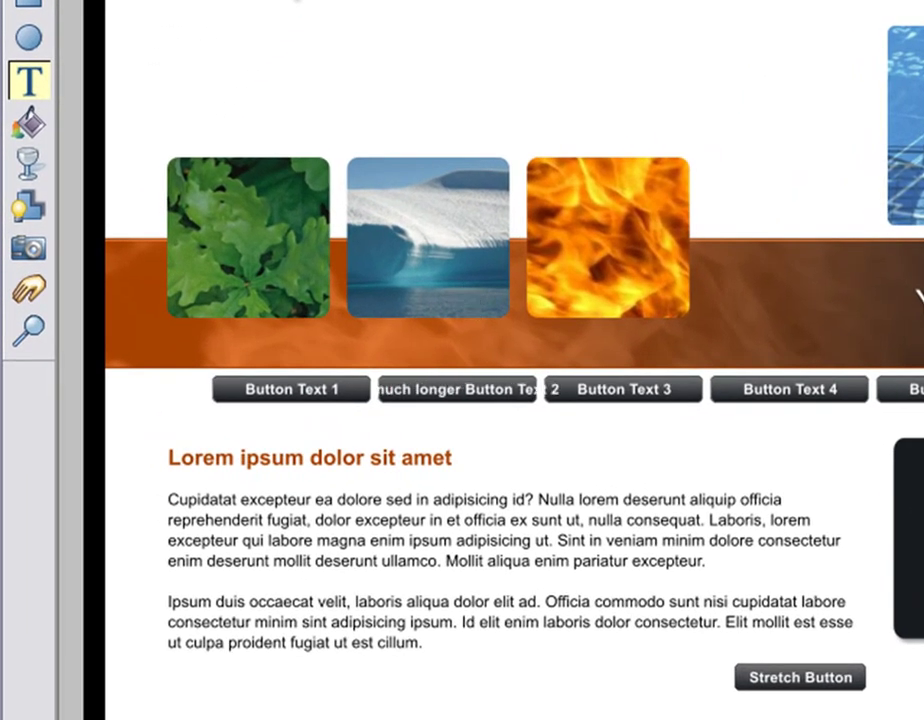
{"action": "type", "text": "fsfg"}
{"action": "key", "text": "BackSpace"}
{"action": "key", "text": "BackSpace"}
{"action": "key", "text": "BackSpace"}
{"action": "key", "text": "BackSpace"}
{"action": "key", "text": "BackSpace"}
{"action": "key", "text": "BackSpace"}
{"action": "key", "text": "BackSpace"}
{"action": "key", "text": "BackSpace"}
{"action": "key", "text": "BackSpace"}
{"action": "key", "text": "BackSpace"}
{"action": "key", "text": "BackSpace"}
{"action": "key", "text": "BackSpace"}
{"action": "key", "text": "BackSpace"}
{"action": "key", "text": "BackSpace"}
{"action": "key", "text": "BackSpace"}
{"action": "key", "text": "BackSpace"}
{"action": "key", "text": "BackSpace"}
{"action": "key", "text": "BackSpace"}
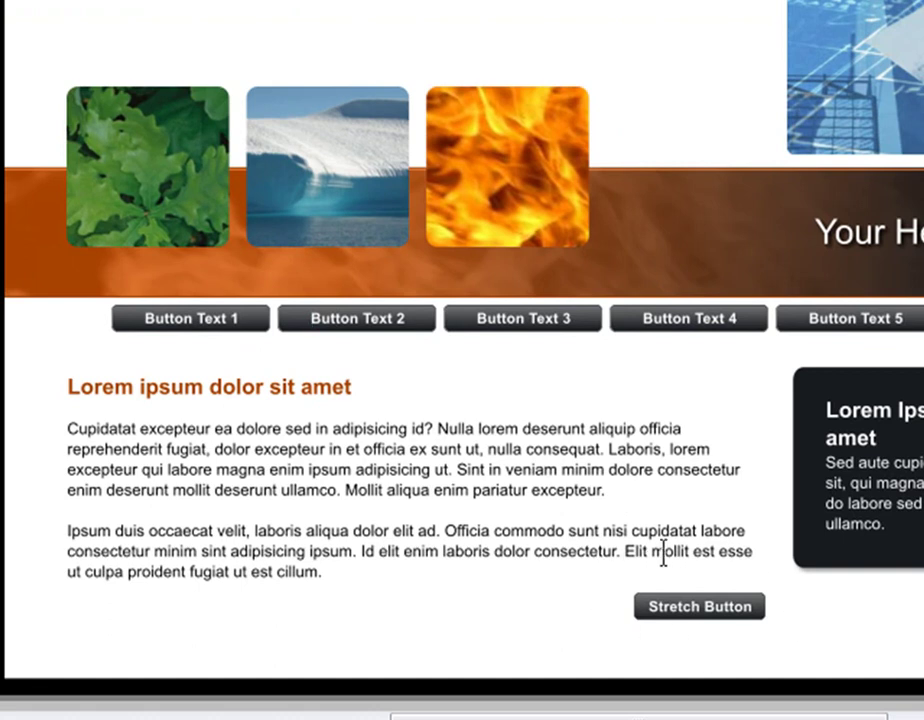
{"action": "left_click", "coordinate": [652, 604]}
{"action": "type", "text": "A mu"}
{"action": "type", "text": "ch longer "}
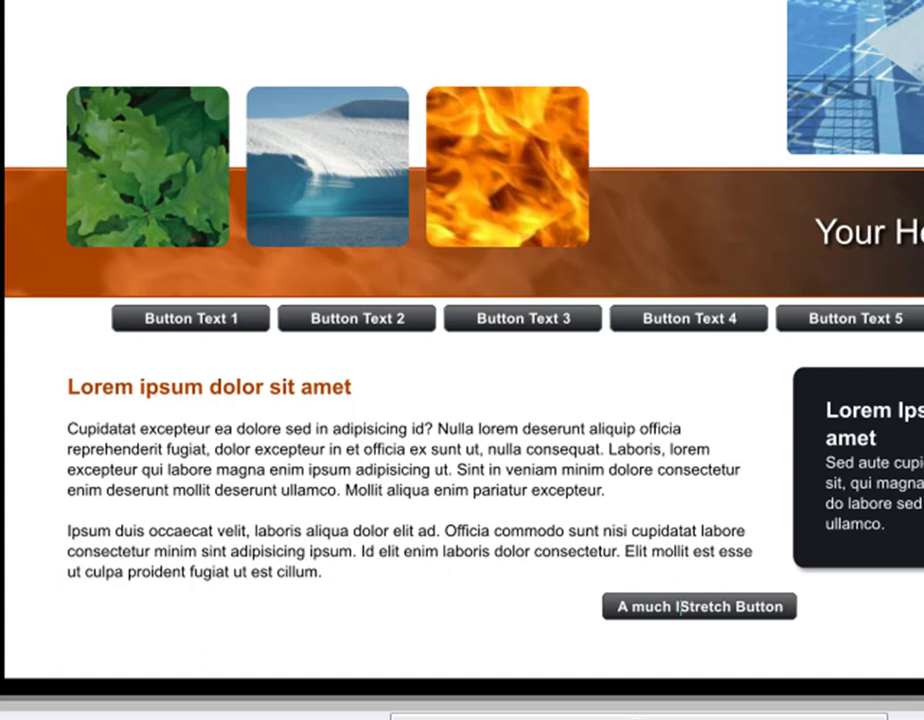
{"action": "type", "text": "s"}
{"action": "key", "text": "Delete"}
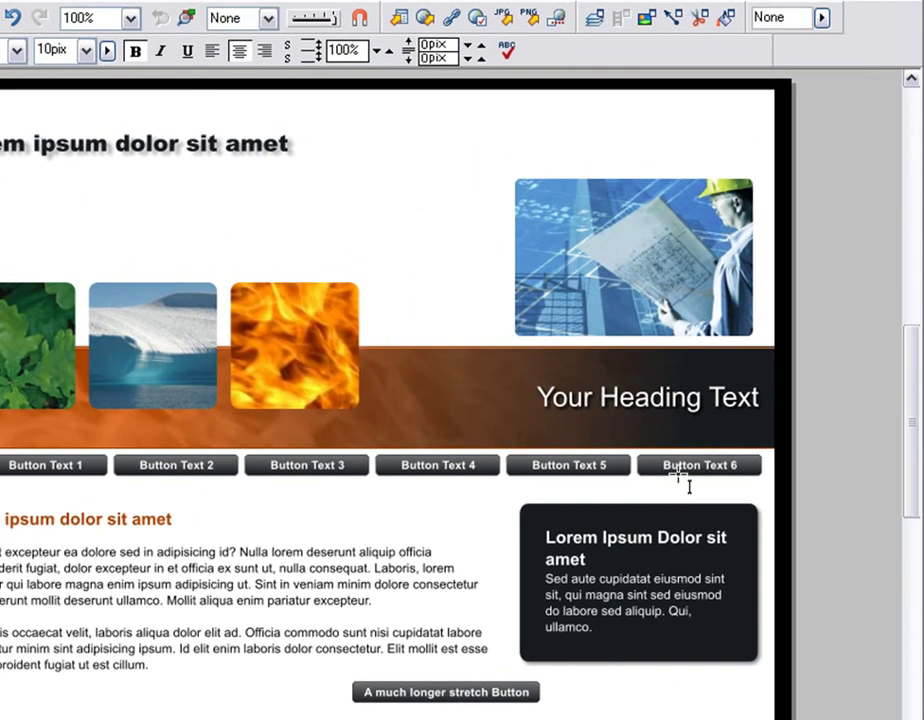
Drag the Round End Stretch Navbar from the Buttons designs onto the page below the heading.
{"action": "left_click", "coordinate": [701, 22]}
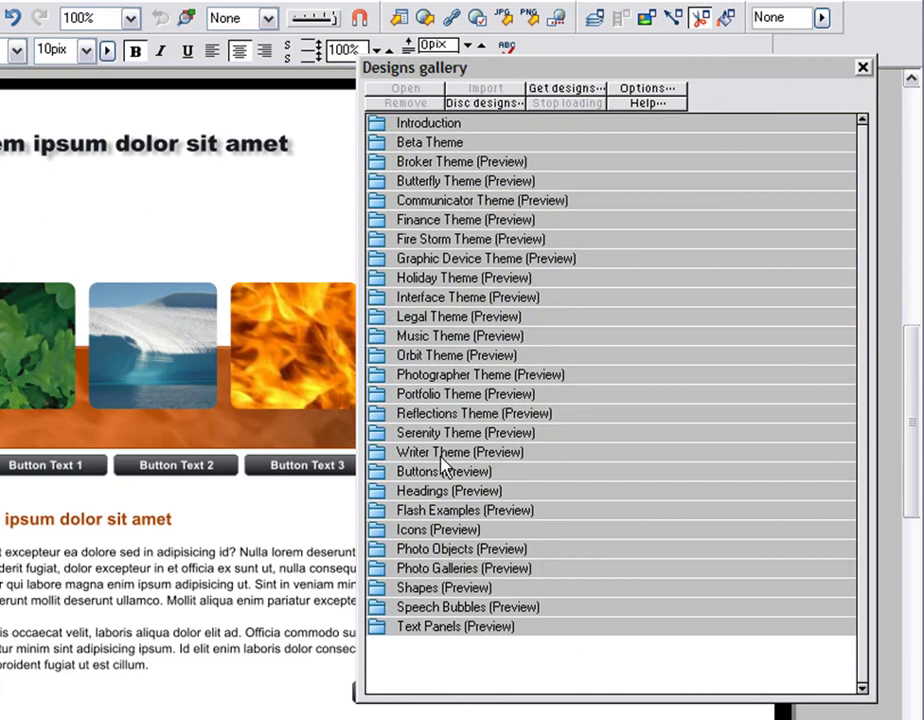
{"action": "left_click", "coordinate": [377, 473]}
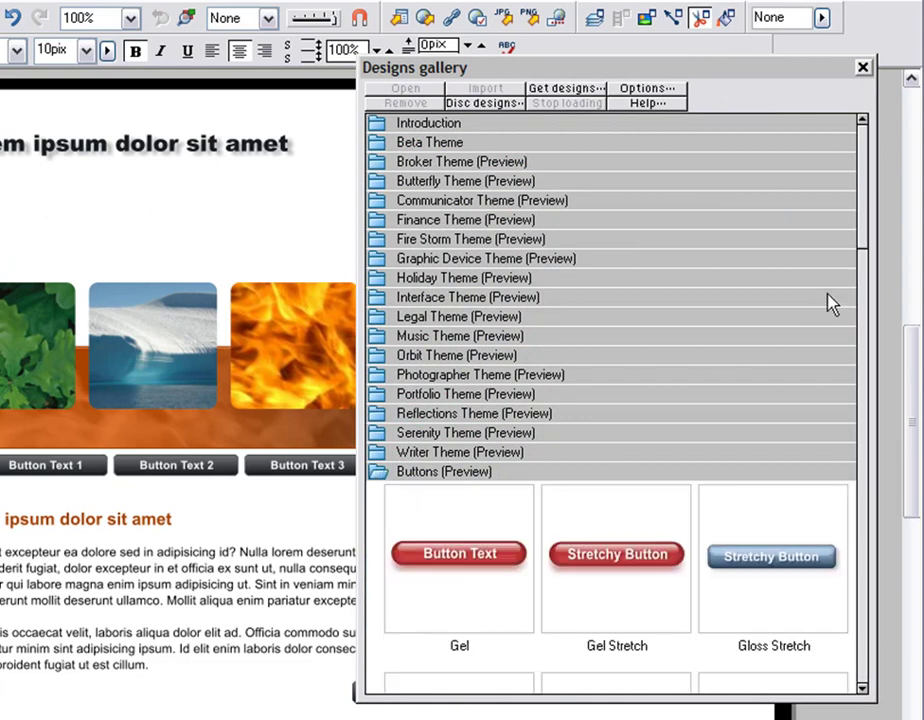
{"action": "left_click_drag", "start_coordinate": [866, 245], "coordinate": [868, 440]}
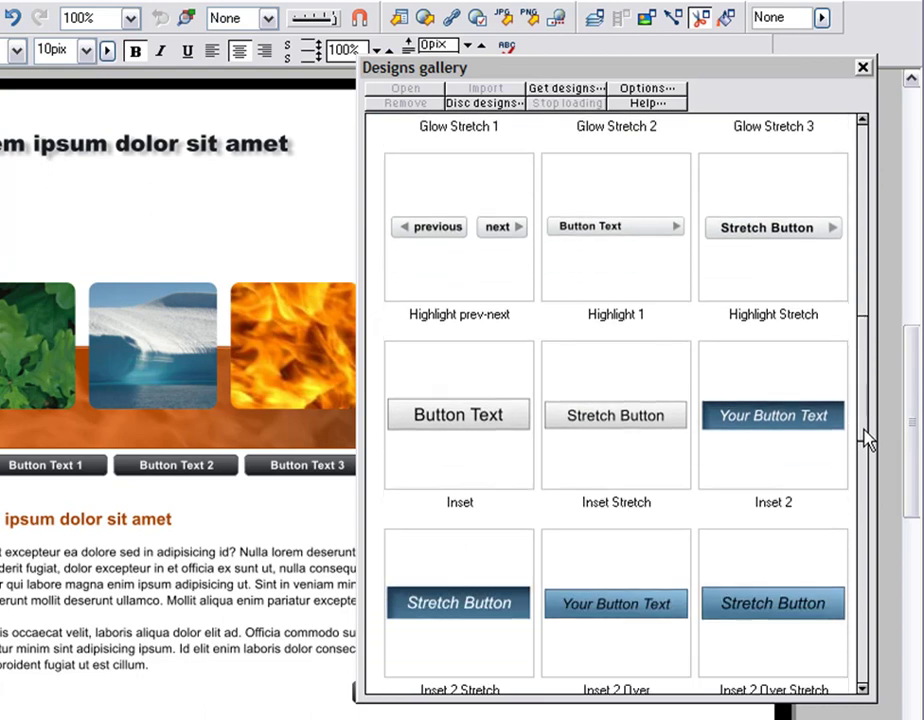
{"action": "left_click", "coordinate": [806, 302]}
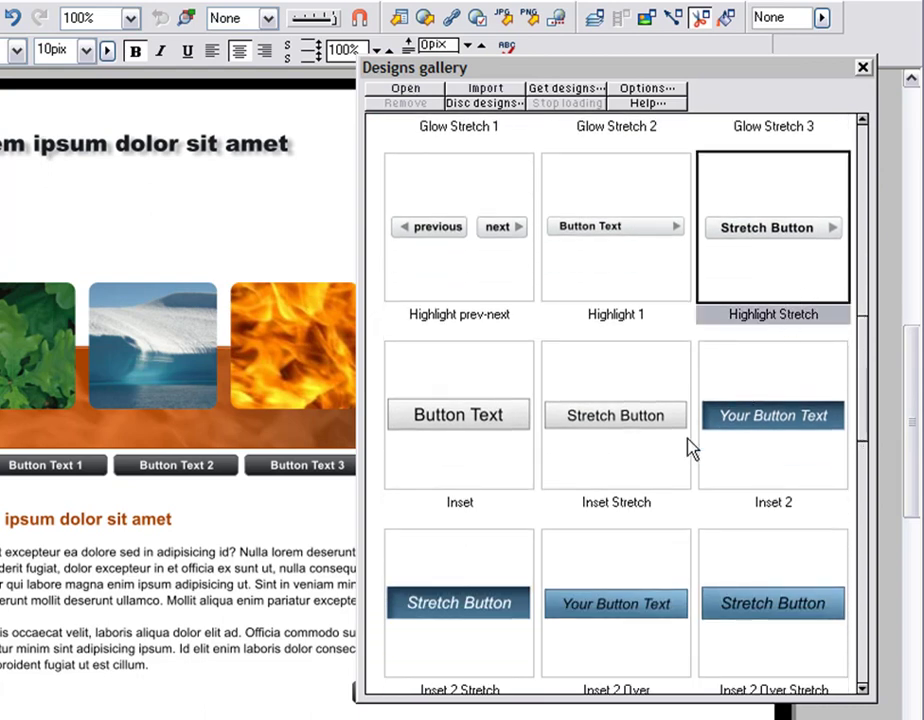
{"action": "left_click", "coordinate": [668, 473]}
{"action": "left_click_drag", "start_coordinate": [873, 428], "coordinate": [862, 648]}
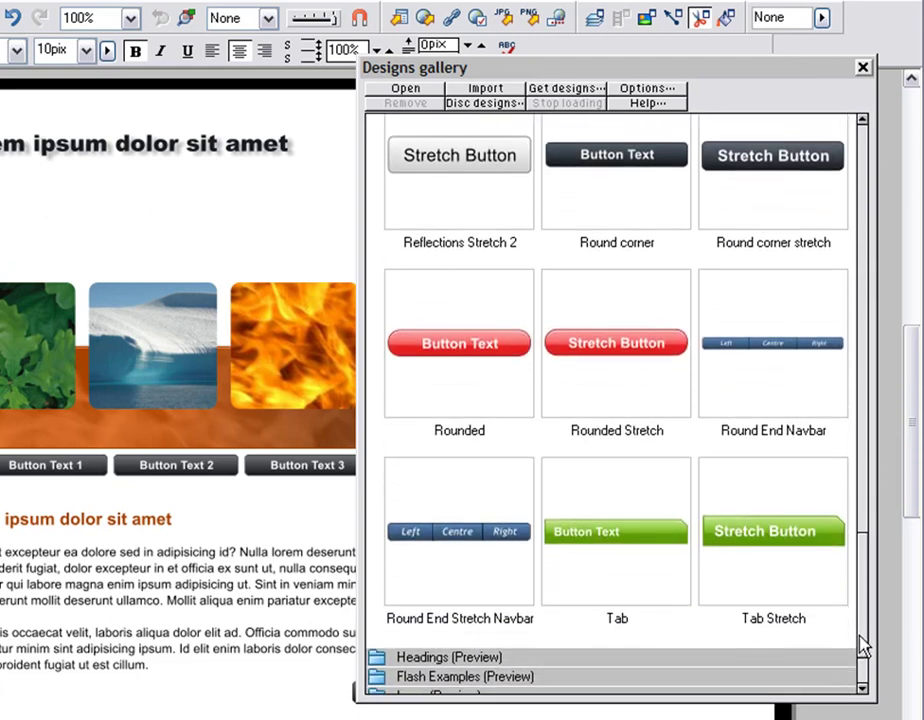
{"action": "left_click", "coordinate": [508, 591]}
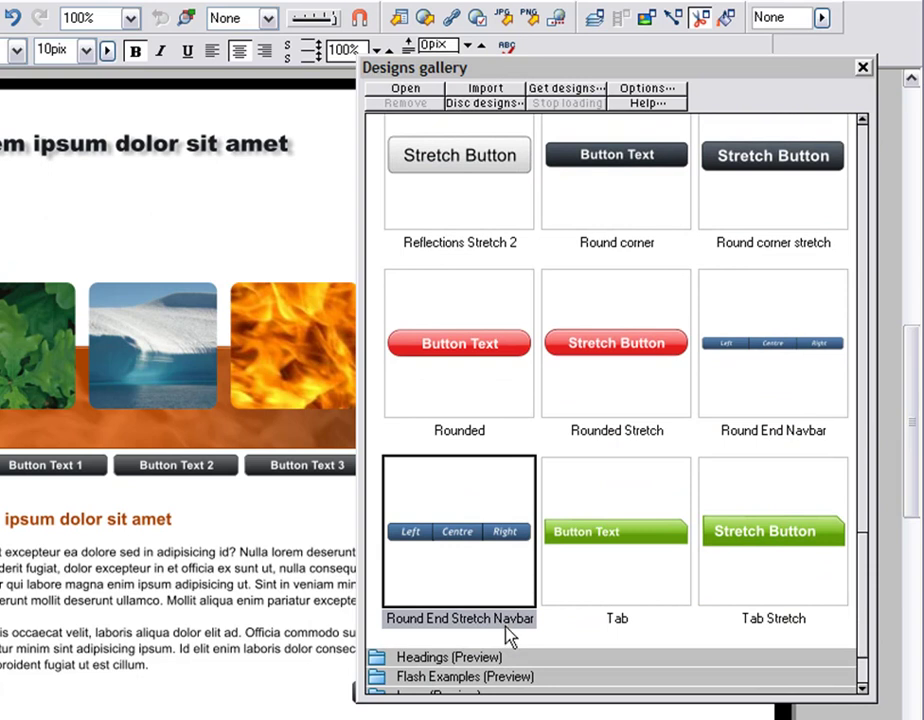
{"action": "mouse_move", "coordinate": [448, 561]}
{"action": "left_mouse_down"}
{"action": "mouse_move", "coordinate": [367, 365]}
{"action": "mouse_move", "coordinate": [194, 206]}
{"action": "left_mouse_up"}
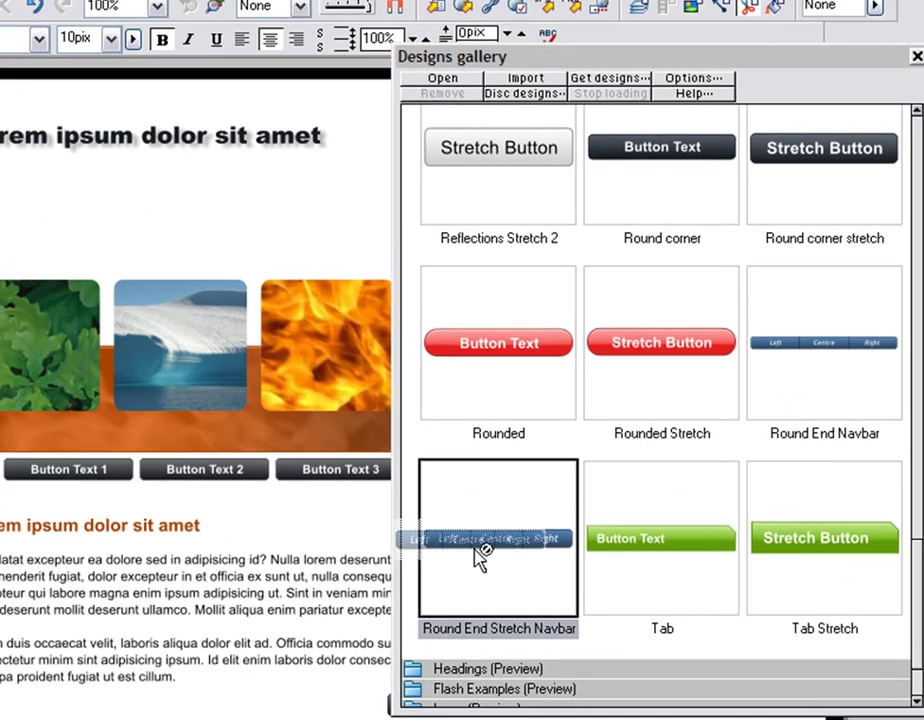
{"action": "mouse_move", "coordinate": [400, 155]}
{"action": "left_mouse_down"}
{"action": "mouse_move", "coordinate": [245, 140]}
{"action": "mouse_move", "coordinate": [144, 169]}
{"action": "mouse_move", "coordinate": [165, 170]}
{"action": "left_mouse_up"}
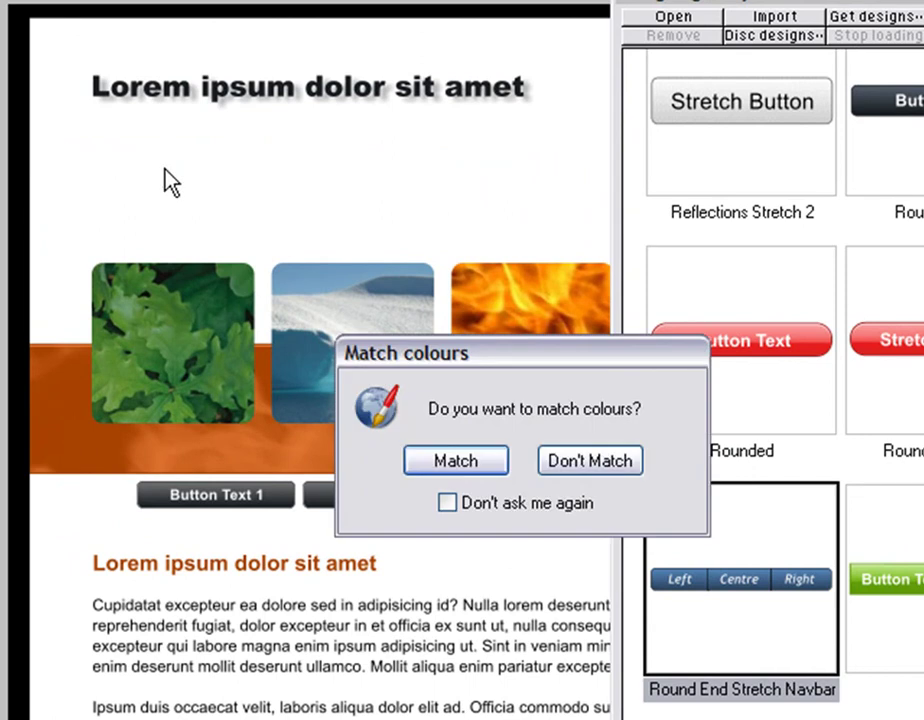
Match the new navbar's colours to the page and delete the old dark button row.
{"action": "left_click", "coordinate": [492, 467]}
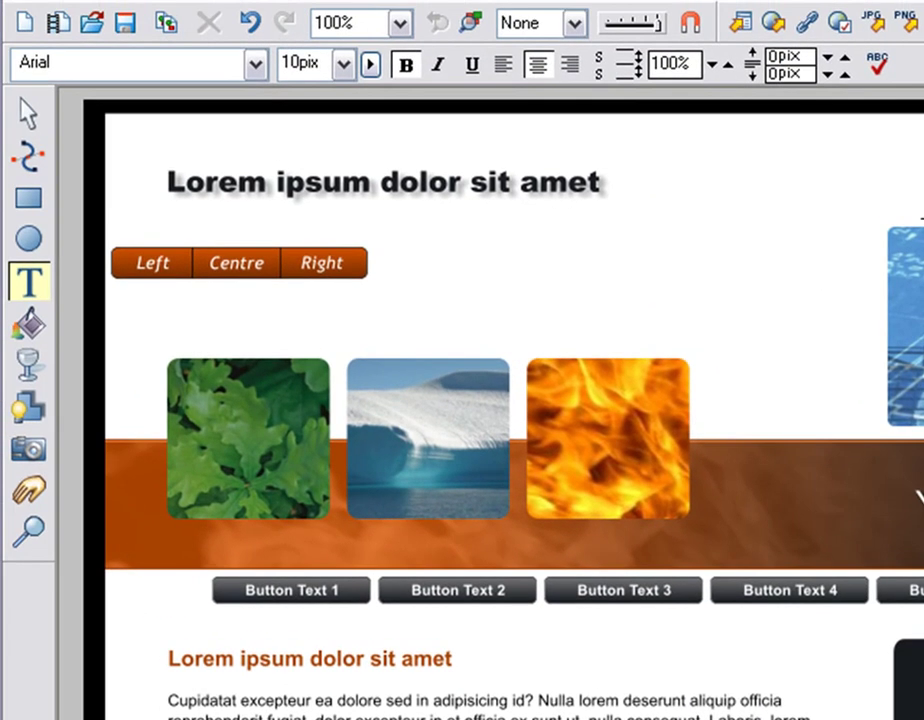
{"action": "left_click", "coordinate": [41, 121]}
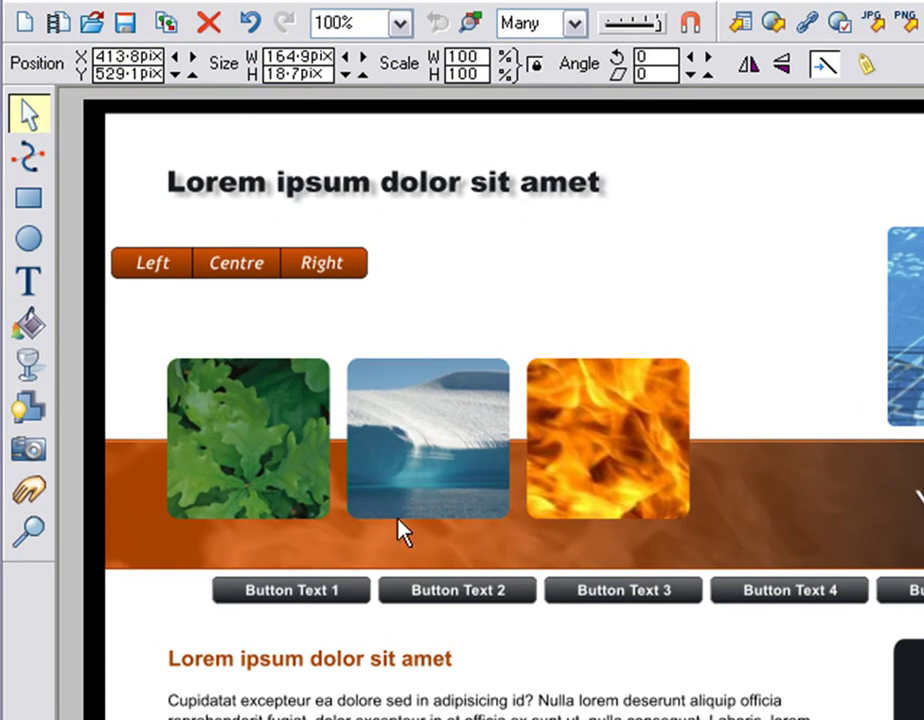
{"action": "left_click", "coordinate": [403, 597]}
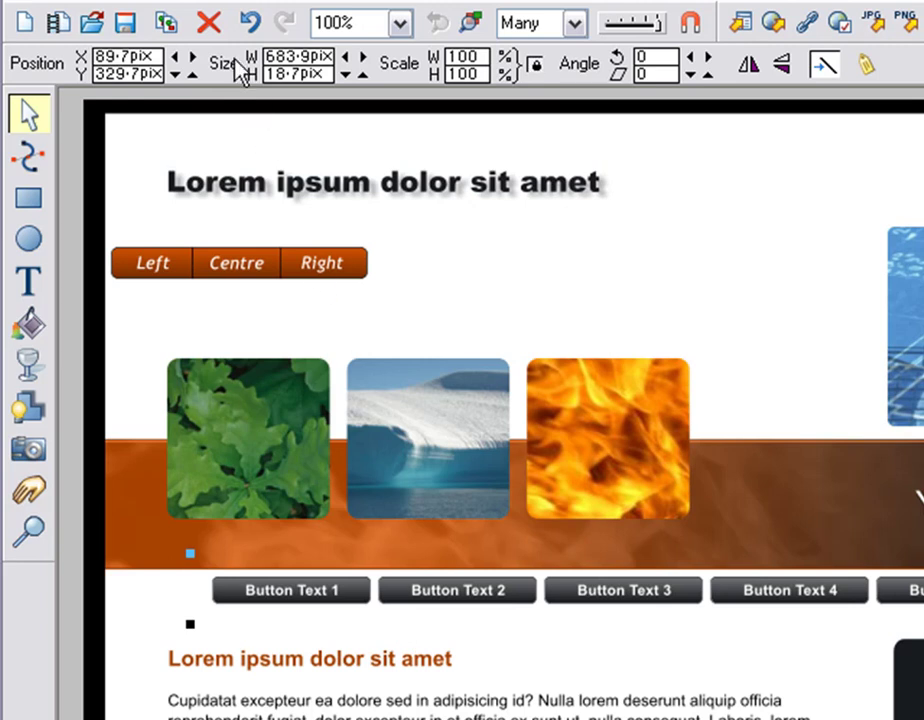
{"action": "left_click", "coordinate": [212, 26]}
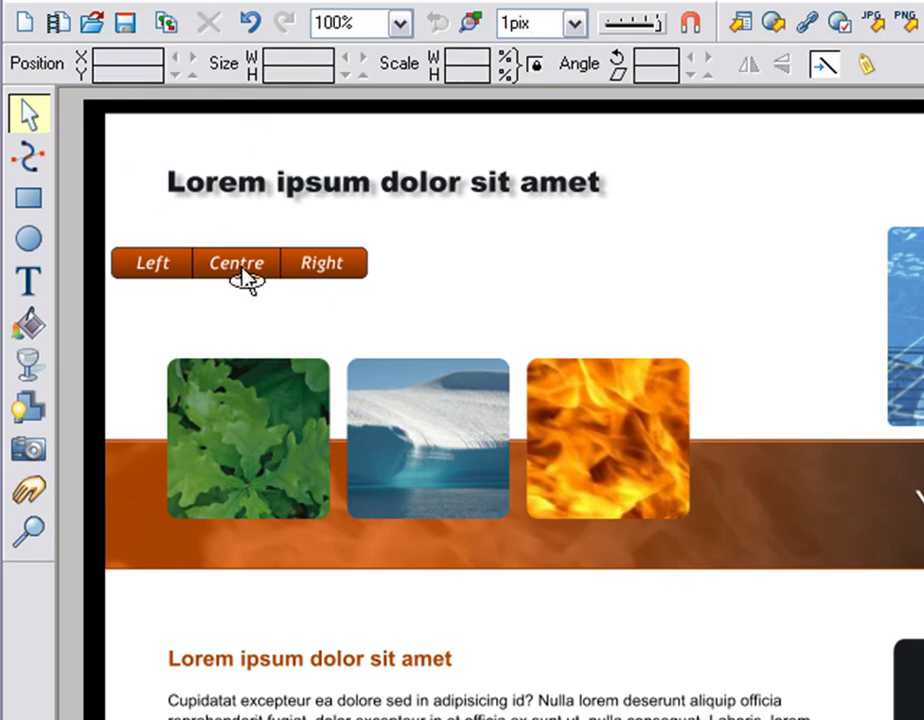
{"action": "scroll", "coordinate": [245, 278], "scroll_direction": "up", "scroll_amount": 4}
{"action": "left_click_drag", "start_coordinate": [237, 264], "coordinate": [344, 270]}
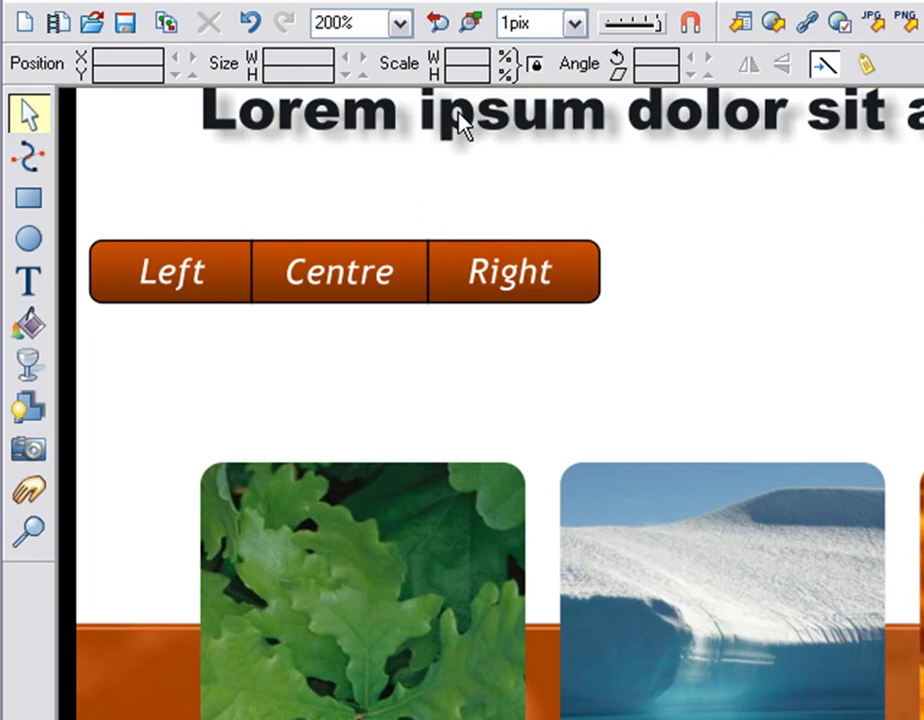
{"action": "left_click", "coordinate": [400, 24]}
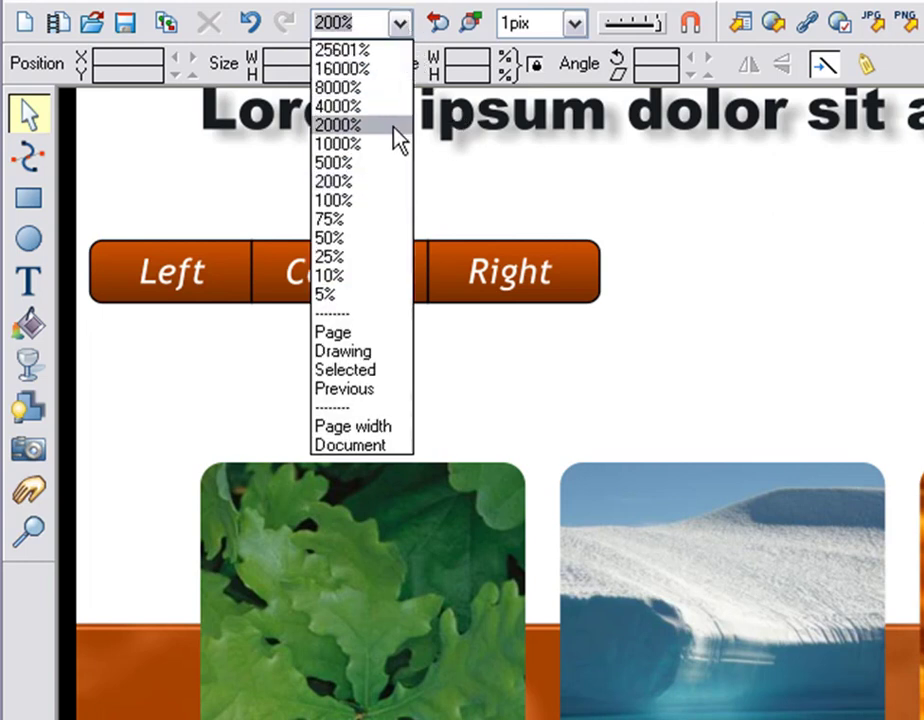
{"action": "left_click", "coordinate": [398, 210]}
{"action": "left_click_drag", "start_coordinate": [478, 297], "coordinate": [196, 136]}
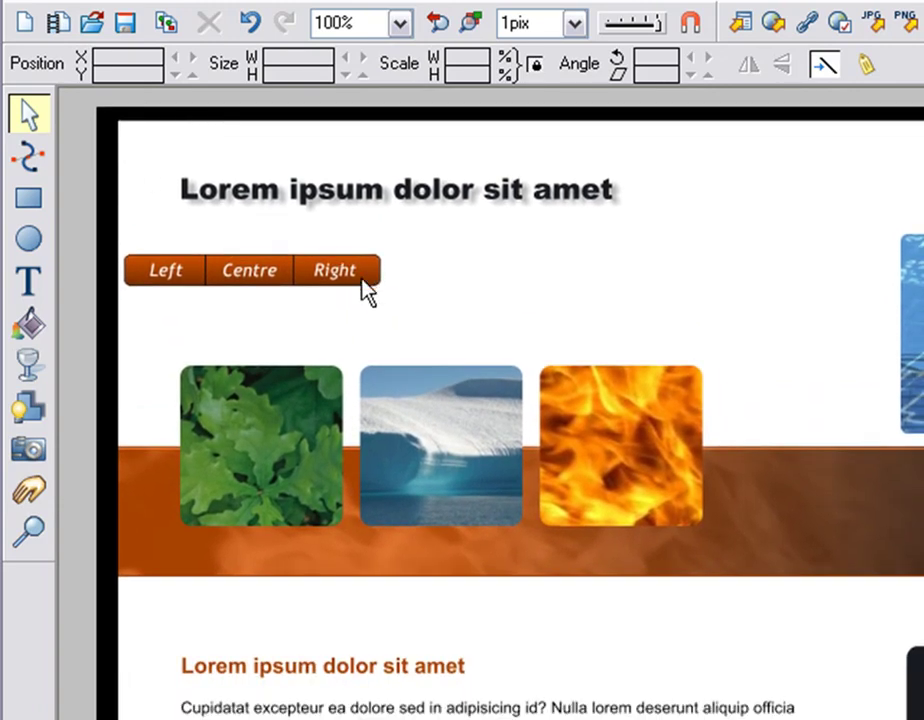
Pull the Left, Centre and Right buttons apart and duplicate Centre into extra copies.
{"action": "left_click_drag", "start_coordinate": [359, 266], "coordinate": [481, 268]}
{"action": "left_click_drag", "start_coordinate": [289, 281], "coordinate": [388, 303]}
{"action": "left_click_drag", "start_coordinate": [205, 278], "coordinate": [258, 281]}
{"action": "left_click_drag", "start_coordinate": [452, 276], "coordinate": [586, 304]}
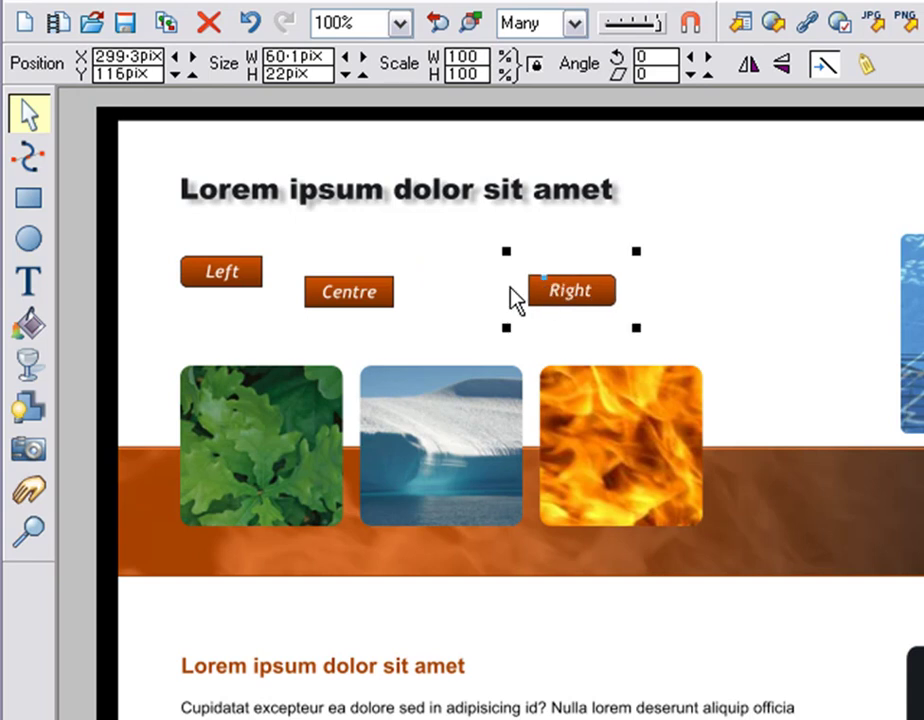
{"action": "left_click_drag", "start_coordinate": [388, 301], "coordinate": [366, 282]}
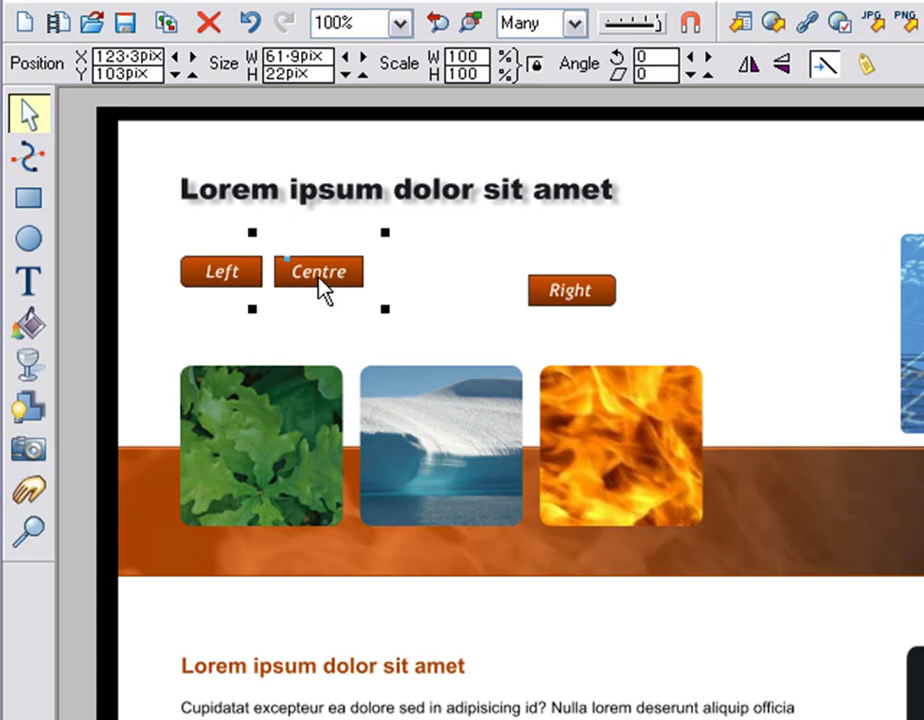
{"action": "left_click_drag", "start_coordinate": [322, 290], "coordinate": [534, 295]}
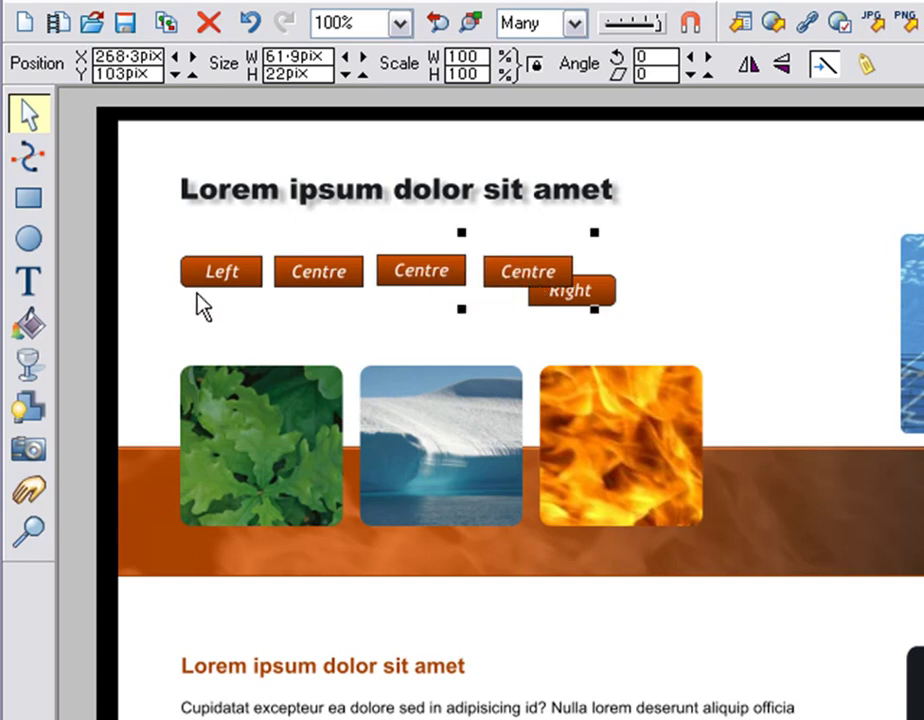
{"action": "left_click", "coordinate": [44, 285]}
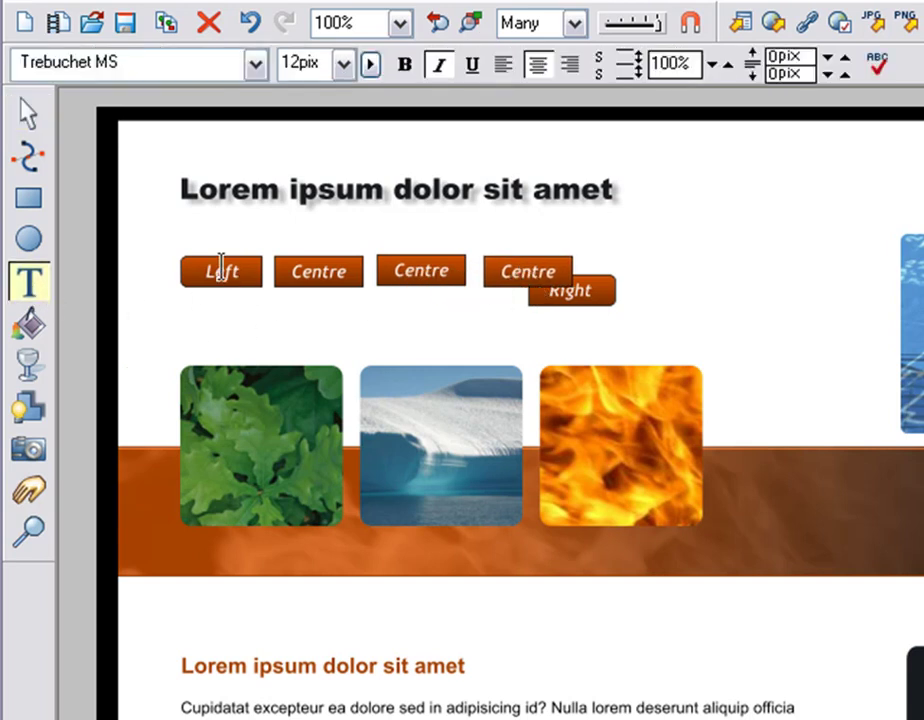
Relabel the navbar buttons as Home, Products & Services and Three.
{"action": "double_click", "coordinate": [221, 266]}
{"action": "type", "text": "Home"}
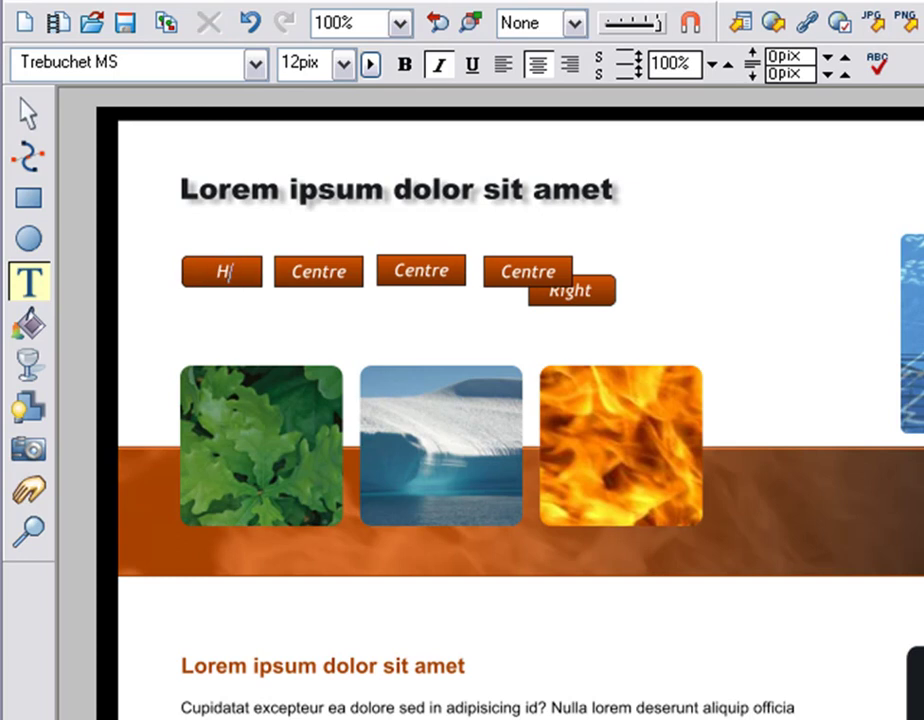
{"action": "double_click", "coordinate": [334, 272]}
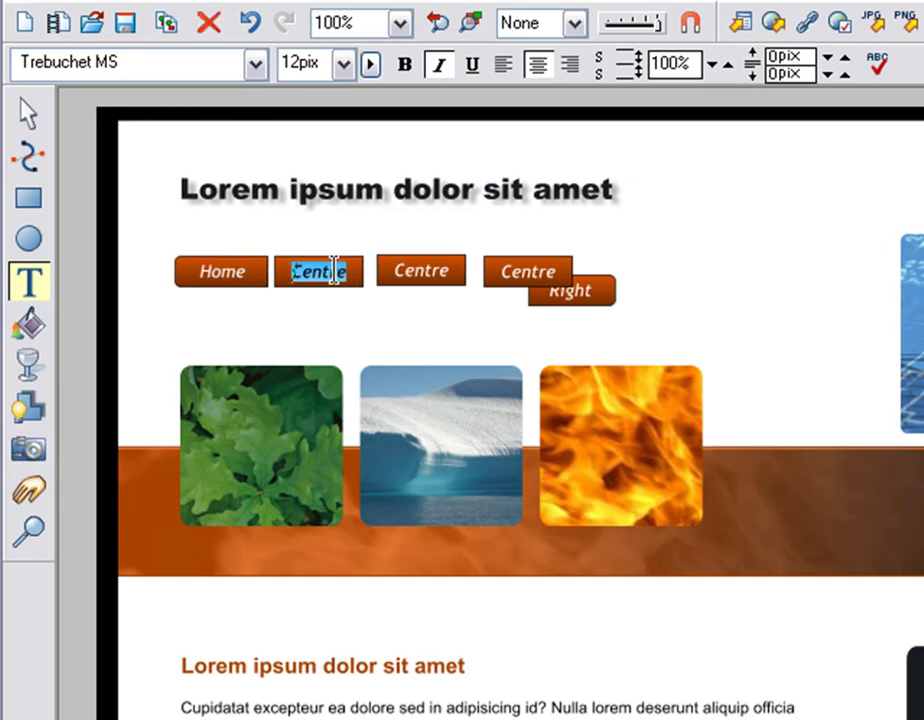
{"action": "type", "text": "Products & "}
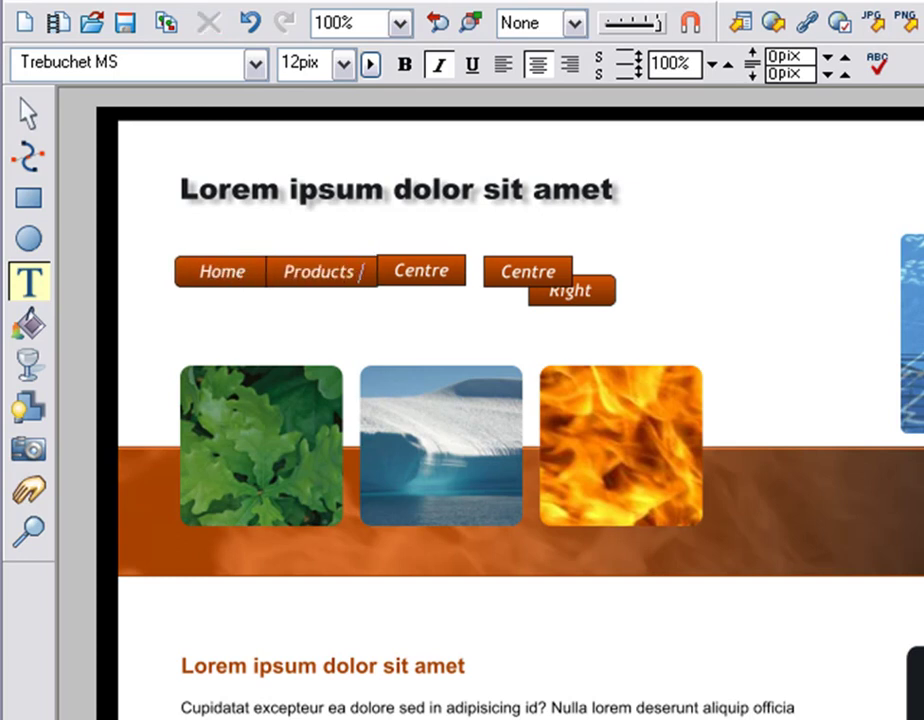
{"action": "type", "text": "Services"}
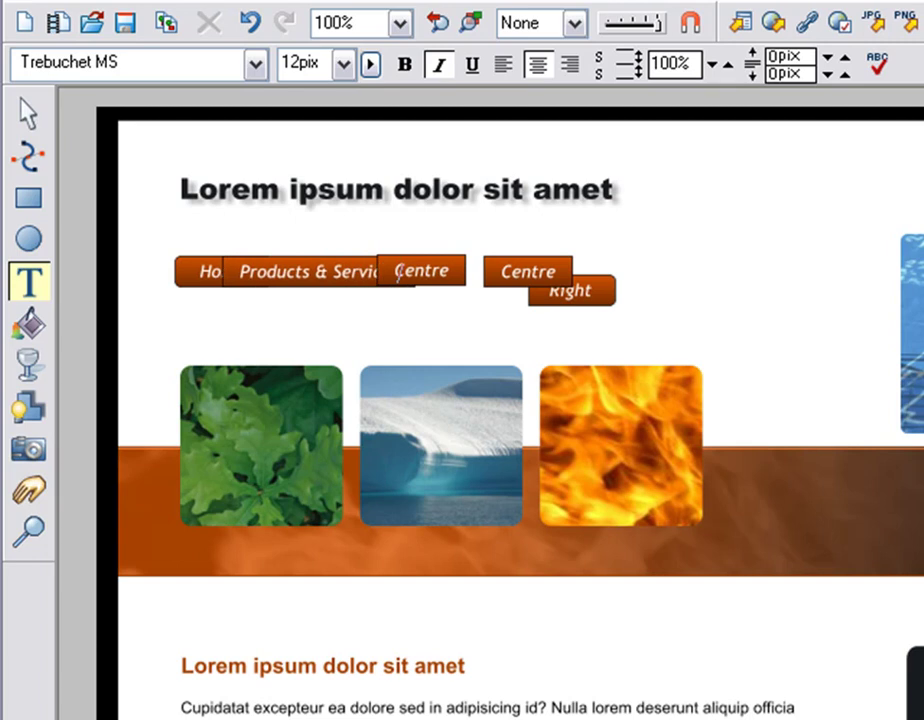
{"action": "double_click", "coordinate": [531, 268]}
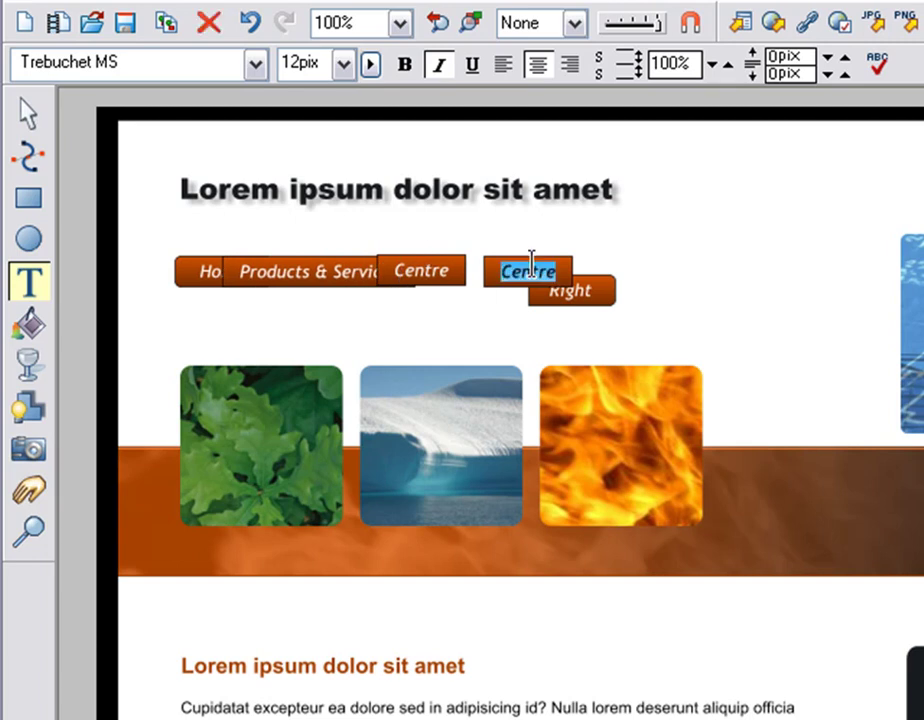
{"action": "type", "text": "Three"}
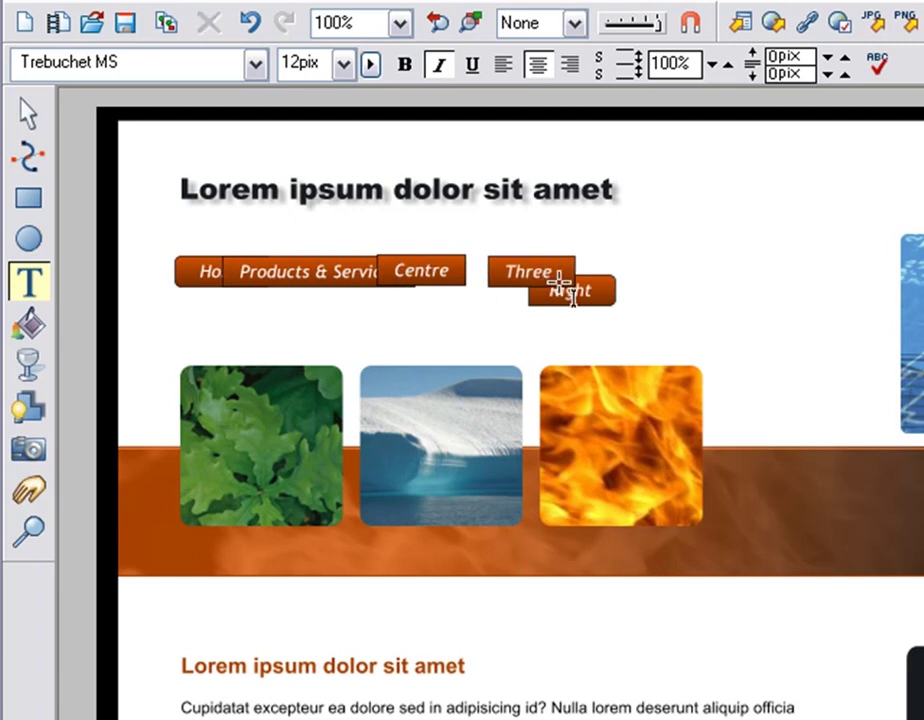
Butt the Products & Services and Centre buttons up against Home in the row.
{"action": "left_click", "coordinate": [37, 128]}
{"action": "left_click_drag", "start_coordinate": [430, 265], "coordinate": [480, 324]}
{"action": "left_click_drag", "start_coordinate": [412, 289], "coordinate": [462, 284]}
{"action": "key", "text": "Left"}
{"action": "key", "text": "Left"}
{"action": "key", "text": "Left"}
{"action": "key", "text": "Left"}
{"action": "left_click_drag", "start_coordinate": [516, 280], "coordinate": [607, 249]}
{"action": "left_click_drag", "start_coordinate": [490, 330], "coordinate": [525, 270]}
{"action": "key", "text": "Left"}
{"action": "key", "text": "Left"}
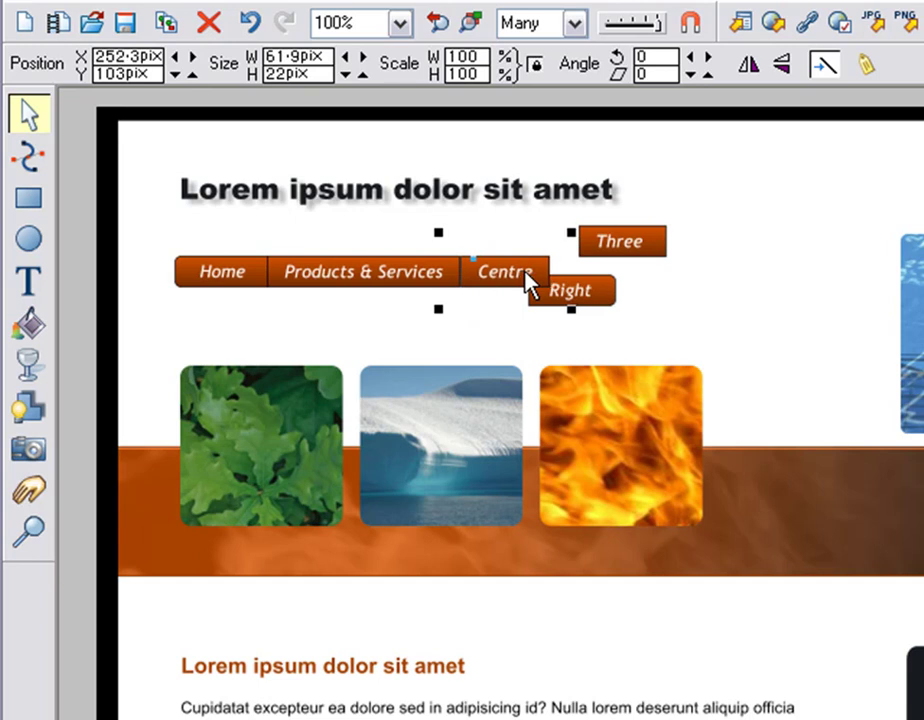
Line up the Three and Right buttons edge to edge after Centre.
{"action": "key", "text": "Left"}
{"action": "left_click_drag", "start_coordinate": [619, 249], "coordinate": [745, 300]}
{"action": "left_click_drag", "start_coordinate": [658, 248], "coordinate": [626, 275]}
{"action": "key", "text": "Up"}
{"action": "key", "text": "Right"}
{"action": "left_click_drag", "start_coordinate": [740, 314], "coordinate": [704, 284]}
{"action": "key", "text": "Down"}
{"action": "key", "text": "Left"}
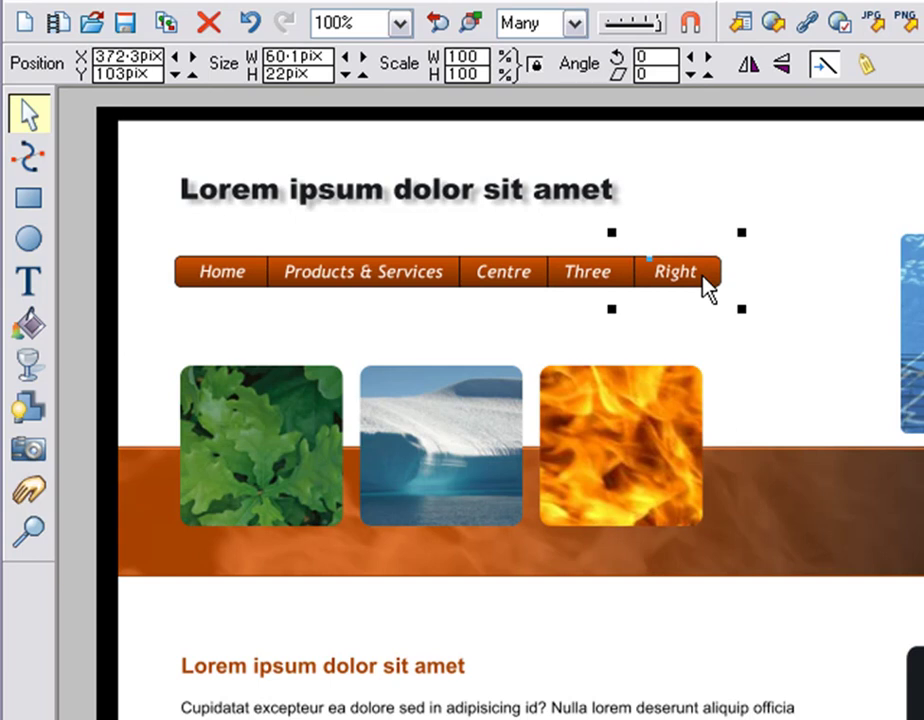
{"action": "left_click", "coordinate": [700, 328]}
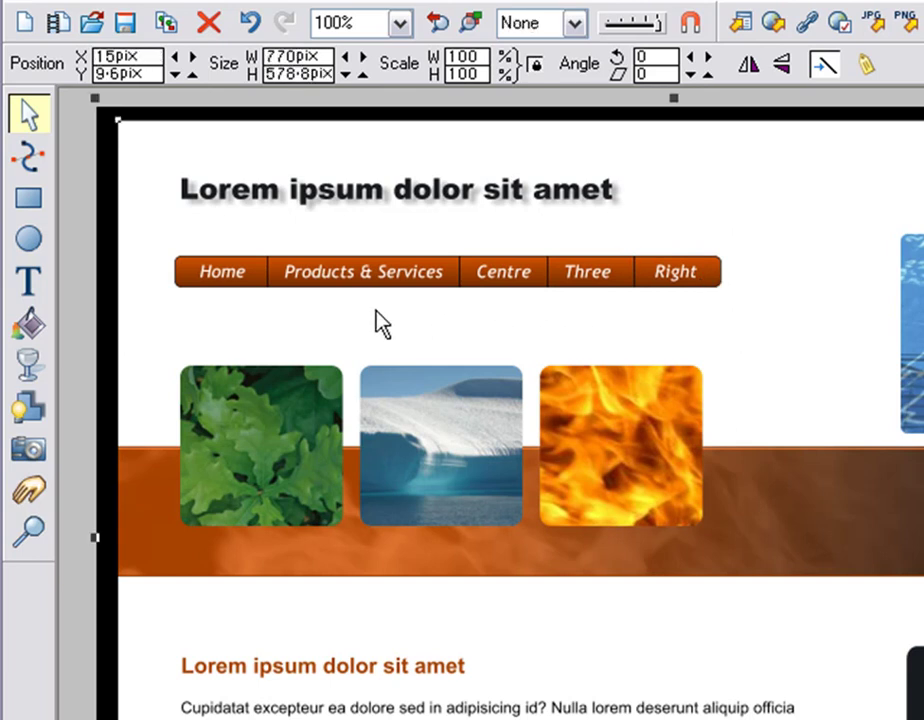
Preview the page, then edit the theme colour to a pale greyish slate blue.
{"action": "left_click", "coordinate": [741, 22]}
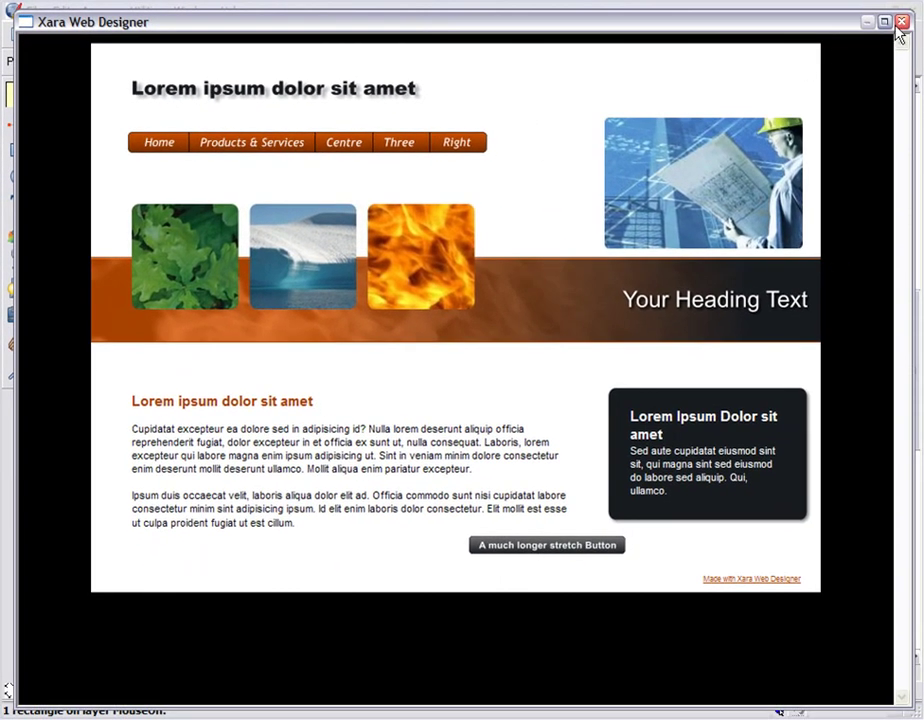
{"action": "left_click", "coordinate": [900, 22]}
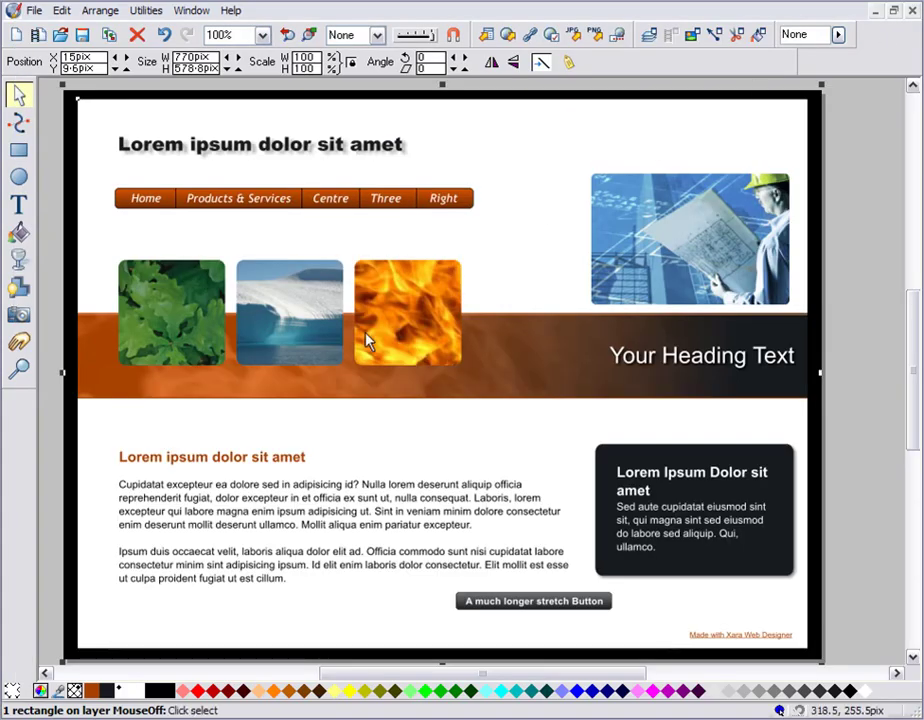
{"action": "right_click", "coordinate": [92, 690]}
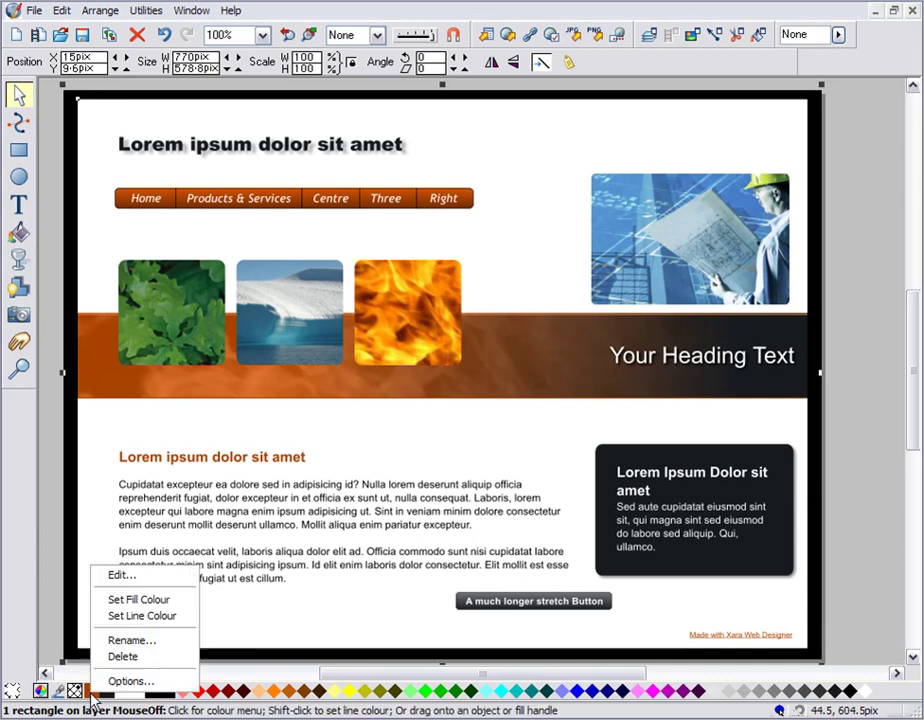
{"action": "left_click", "coordinate": [135, 575]}
{"action": "left_click_drag", "start_coordinate": [341, 489], "coordinate": [385, 492]}
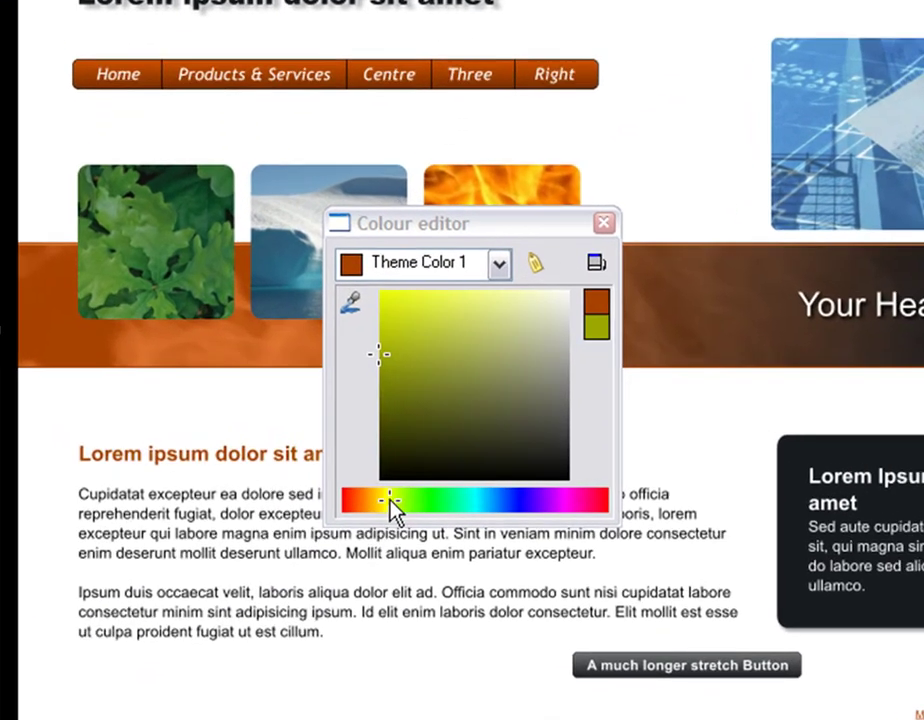
{"action": "left_click_drag", "start_coordinate": [492, 510], "coordinate": [516, 512]}
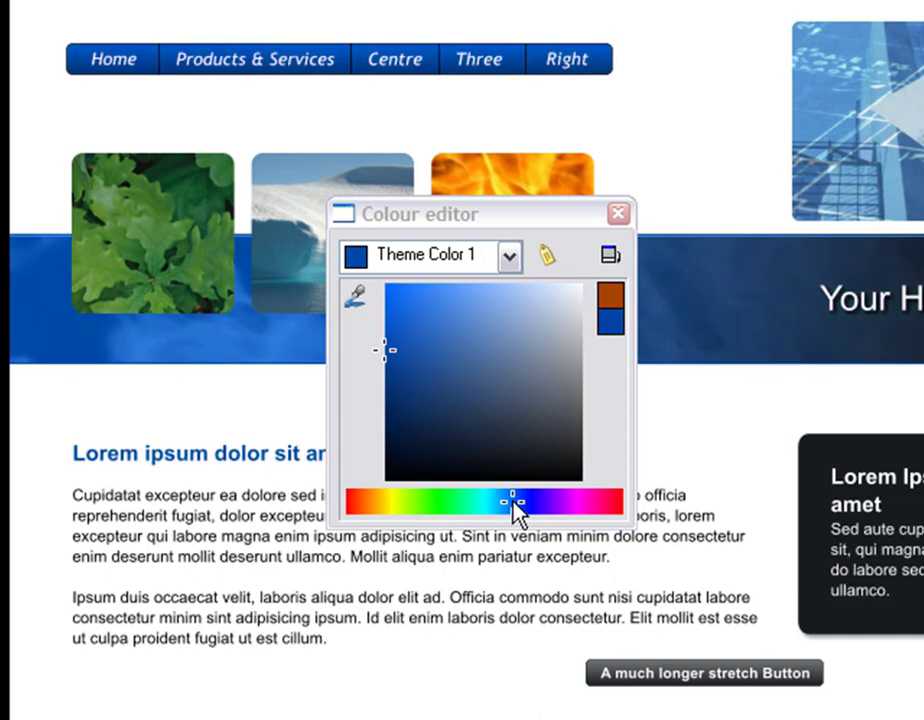
{"action": "left_click_drag", "start_coordinate": [481, 386], "coordinate": [490, 346]}
Close the colour editor and load the Orbit Theme Page 1 design from the Designs gallery.
{"action": "left_click", "coordinate": [618, 214]}
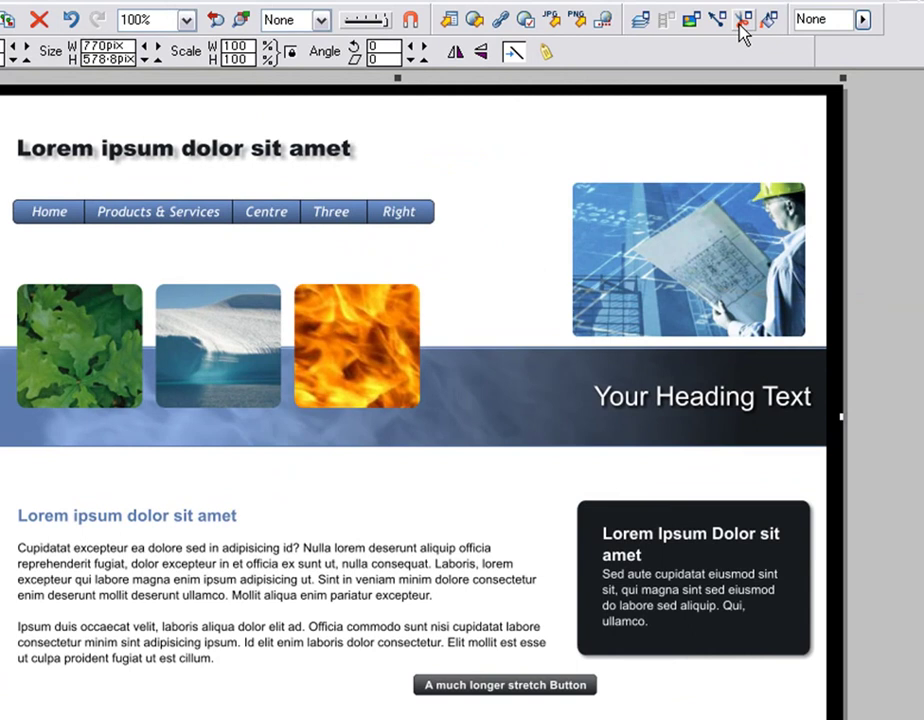
{"action": "left_click", "coordinate": [741, 21]}
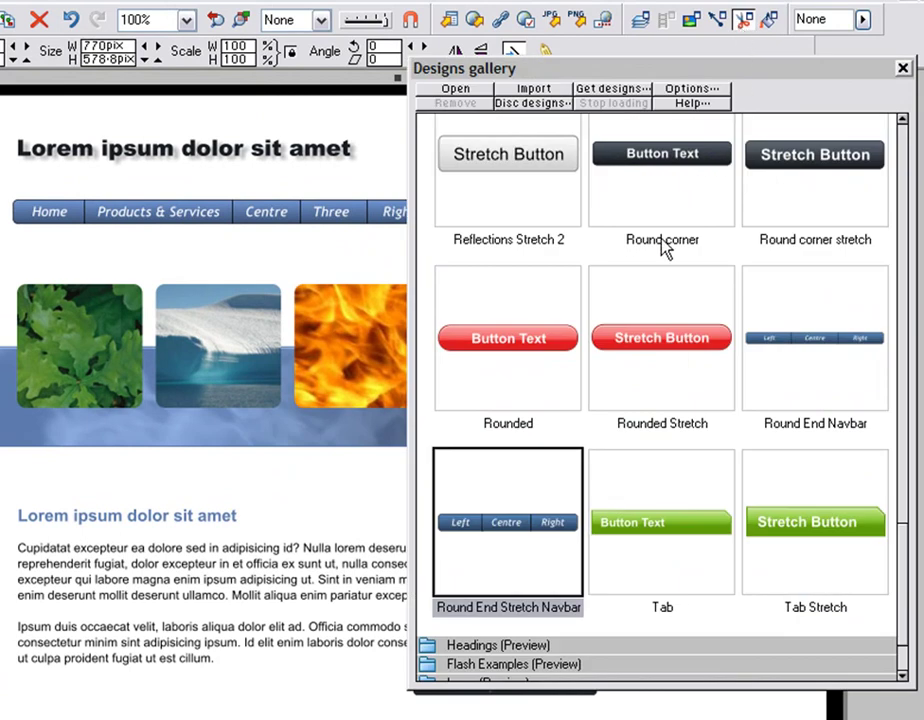
{"action": "left_click", "coordinate": [640, 263]}
{"action": "right_click", "coordinate": [643, 265]}
{"action": "left_click", "coordinate": [695, 354]}
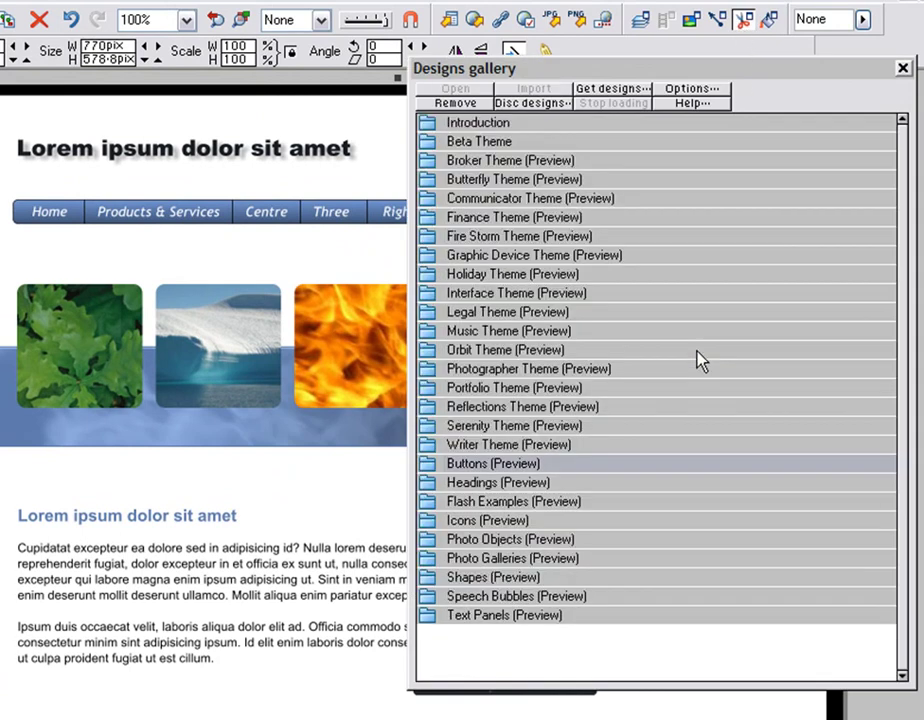
{"action": "left_click", "coordinate": [430, 352]}
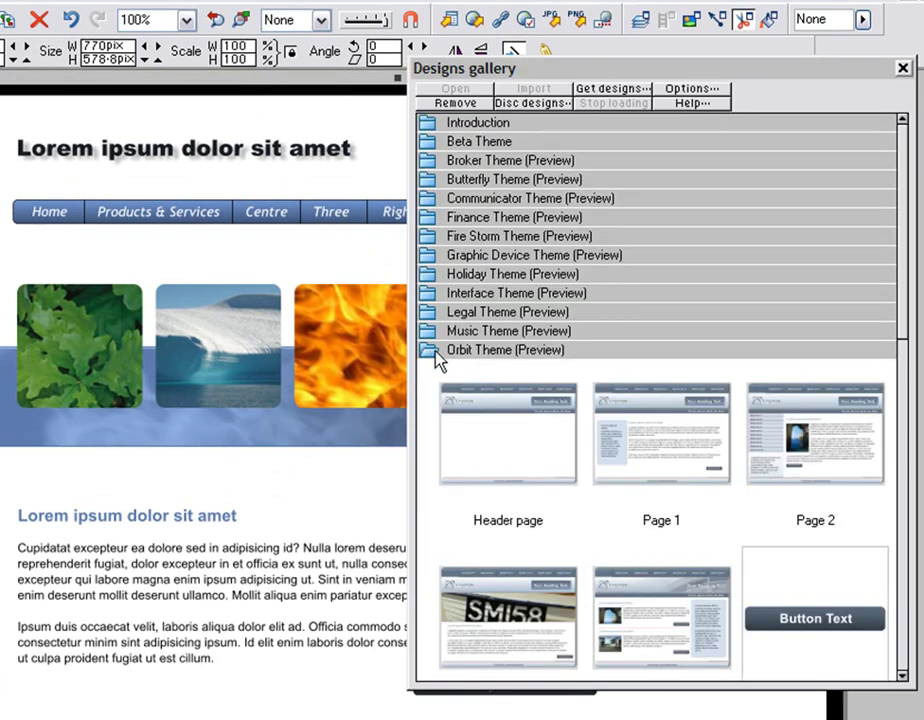
{"action": "double_click", "coordinate": [626, 428]}
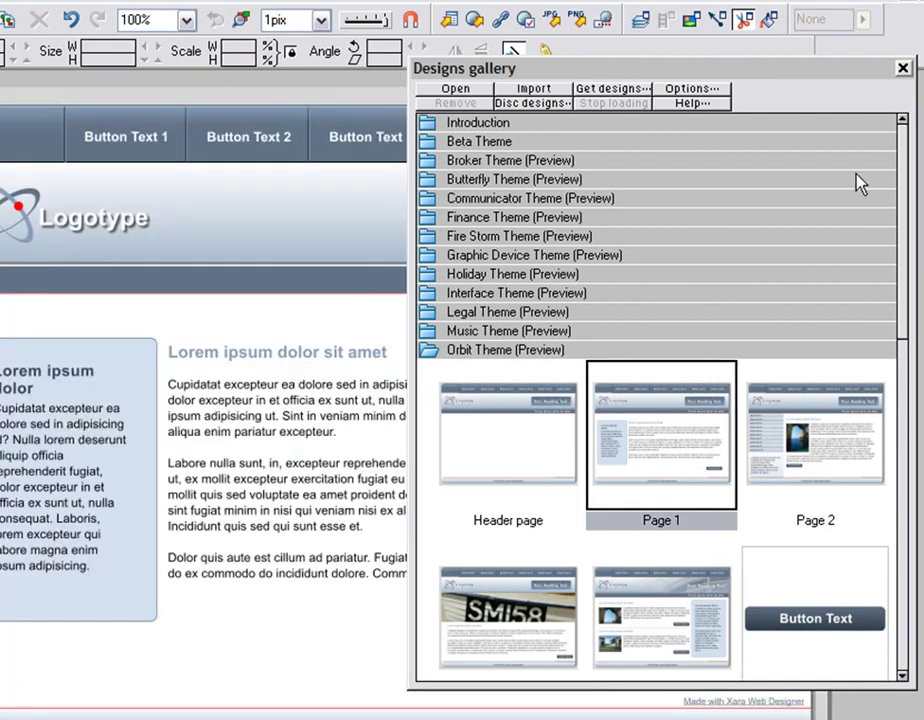
{"action": "left_click", "coordinate": [903, 70]}
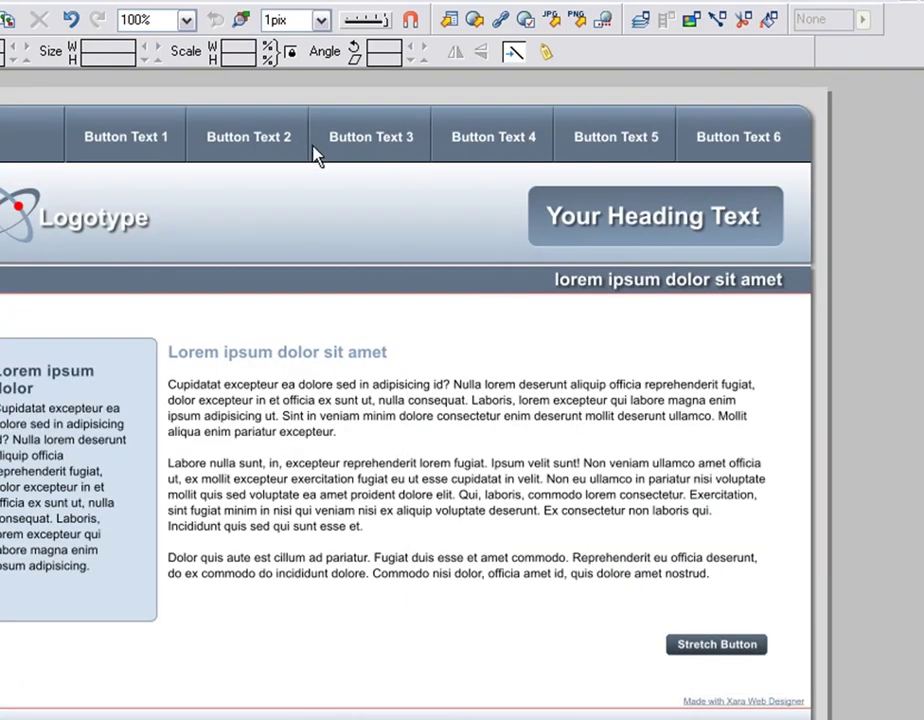
Delete the Button Text navbar and place a colour-matched Inset 2 Stretch button in the header.
{"action": "left_click", "coordinate": [263, 158]}
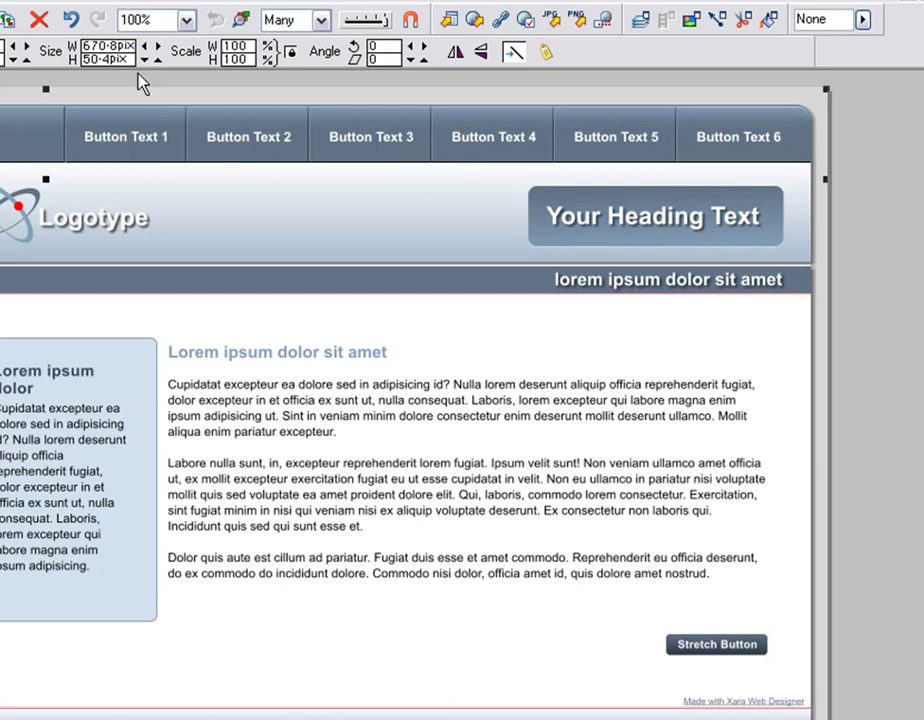
{"action": "left_click", "coordinate": [40, 19]}
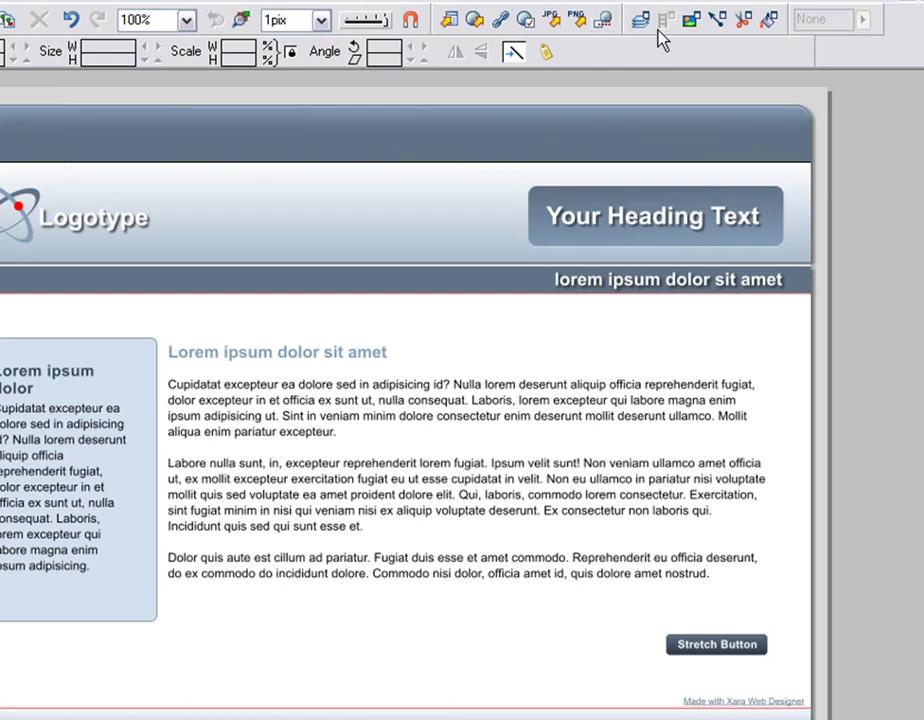
{"action": "left_click", "coordinate": [740, 22]}
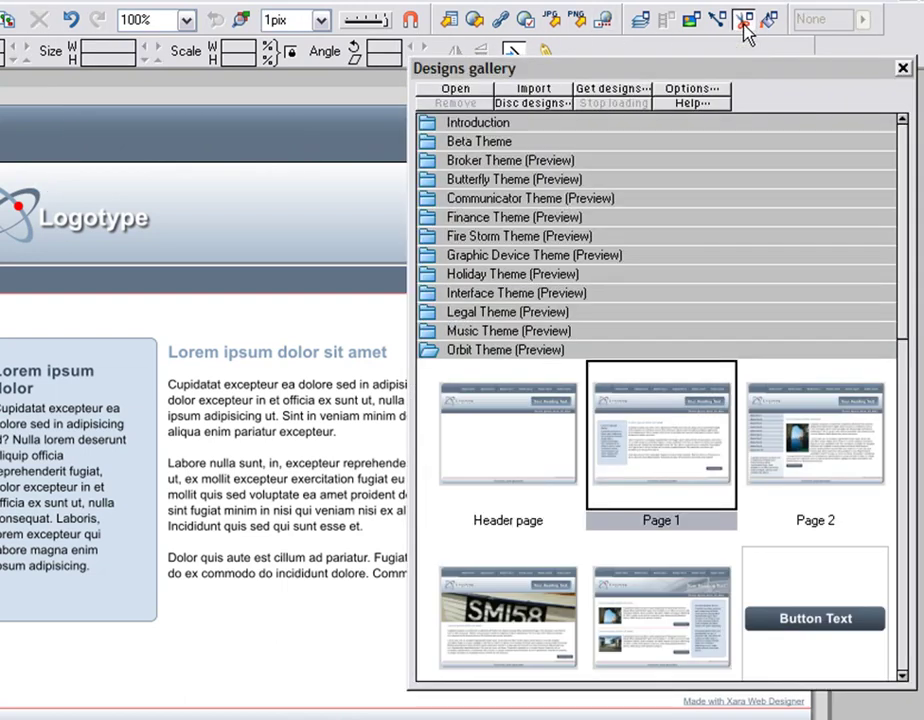
{"action": "left_click", "coordinate": [438, 352]}
{"action": "left_click", "coordinate": [433, 466]}
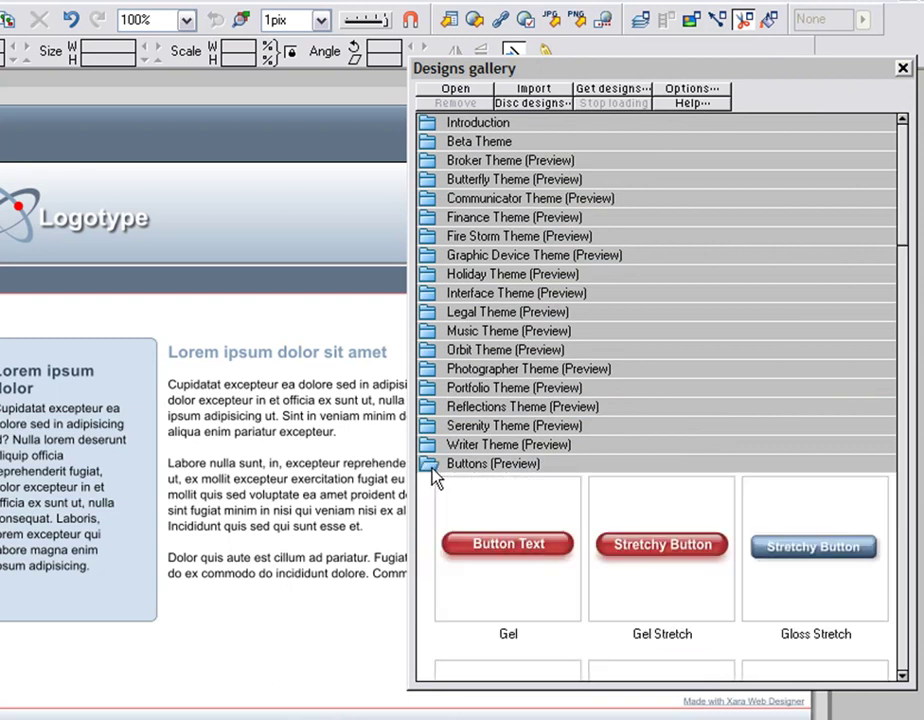
{"action": "left_click_drag", "start_coordinate": [901, 237], "coordinate": [901, 457]}
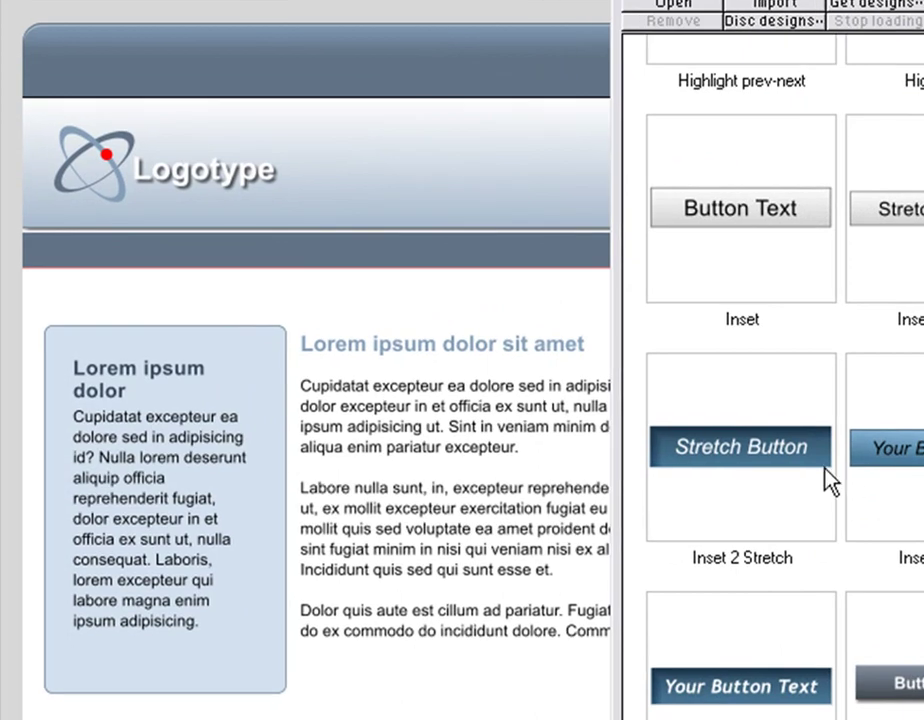
{"action": "left_click_drag", "start_coordinate": [828, 480], "coordinate": [175, 80]}
{"action": "left_click", "coordinate": [500, 445]}
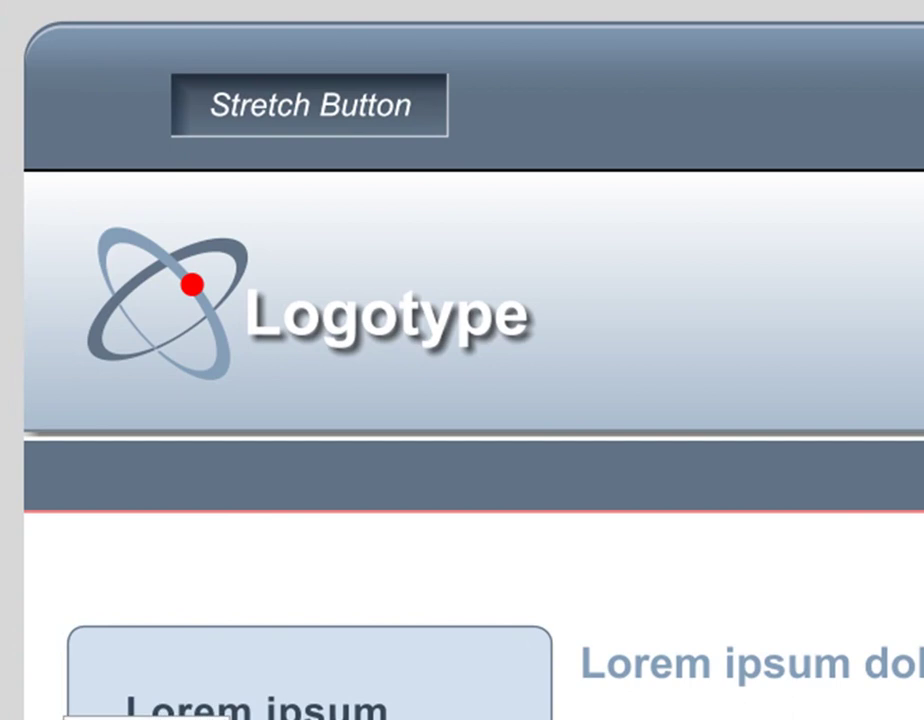
Shift the theme hue to green, return to 100% zoom, and drag a Stretch Button copy right.
{"action": "left_click_drag", "start_coordinate": [538, 612], "coordinate": [482, 614]}
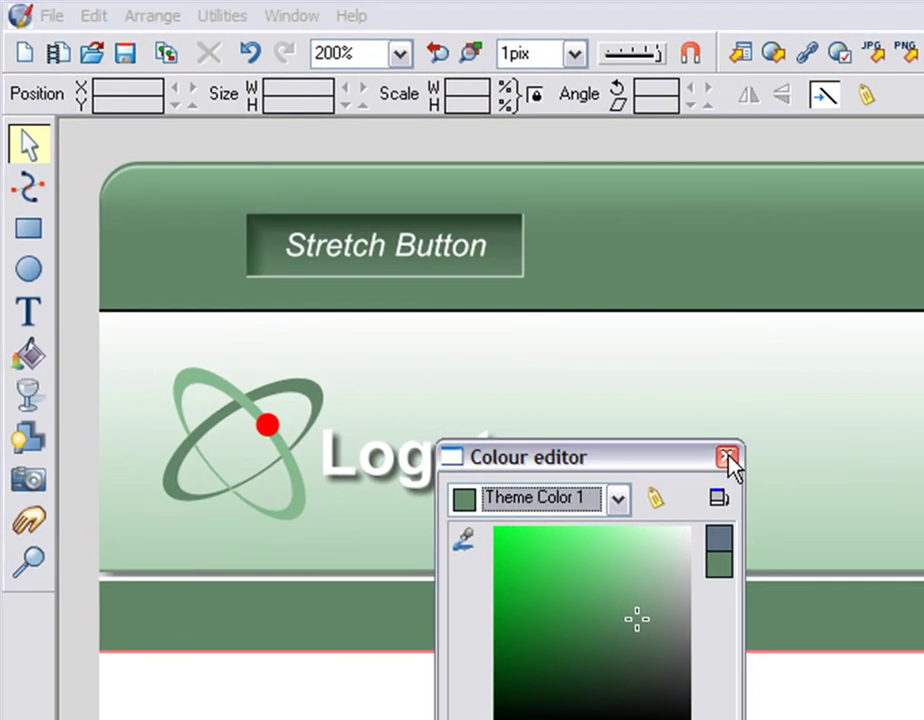
{"action": "left_click", "coordinate": [668, 347]}
{"action": "left_click", "coordinate": [438, 54]}
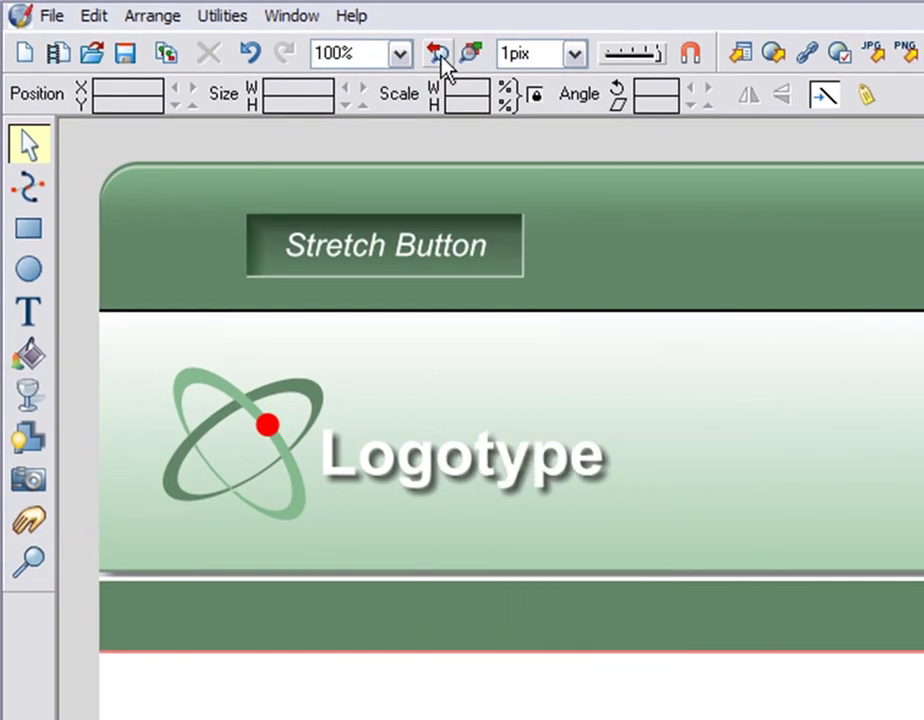
{"action": "left_click_drag", "start_coordinate": [233, 211], "coordinate": [578, 207]}
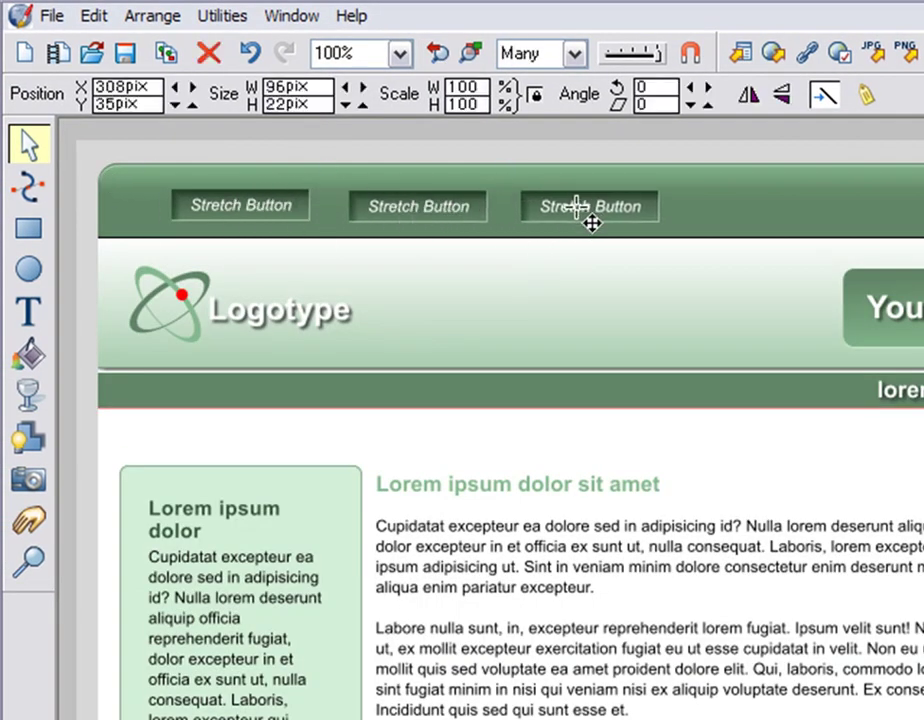
Relabel the three Stretch Buttons as Home, Products & Services and Short.
{"action": "left_click", "coordinate": [28, 312]}
{"action": "double_click", "coordinate": [226, 200]}
{"action": "left_click", "coordinate": [227, 200]}
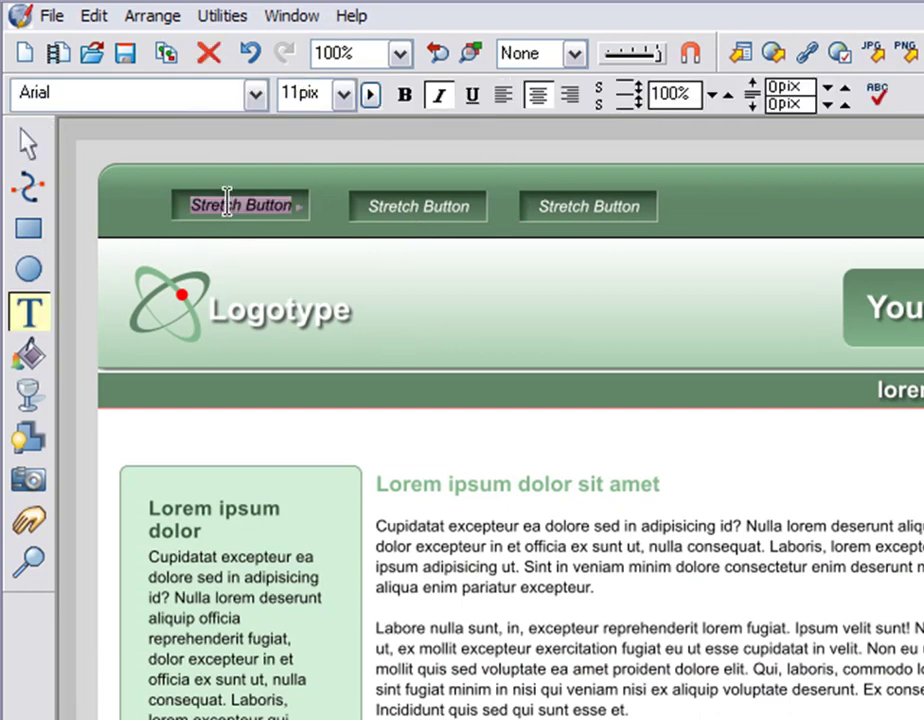
{"action": "type", "text": "Home"}
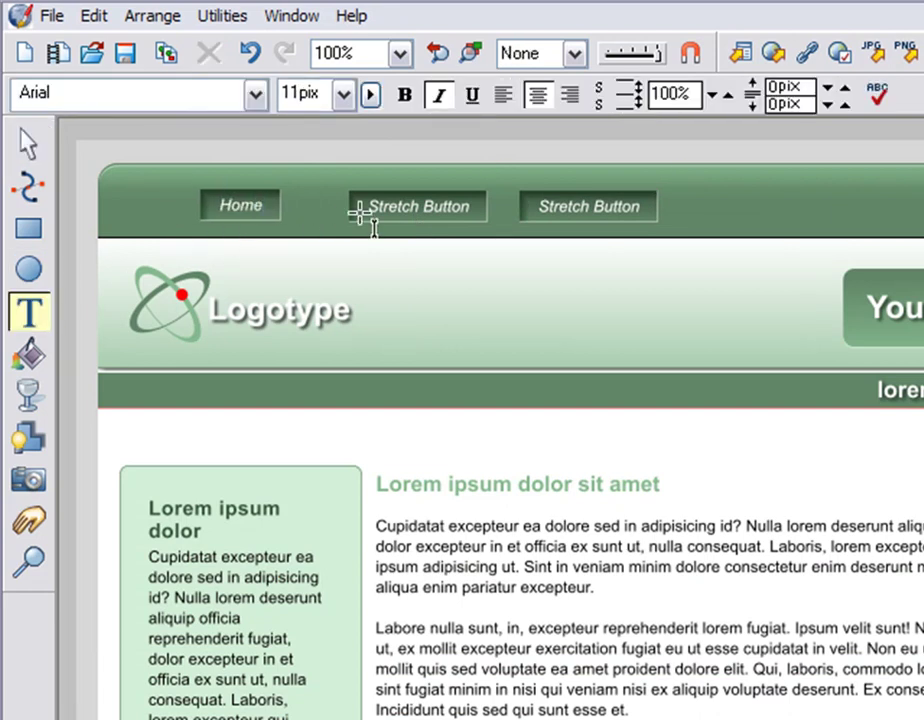
{"action": "triple_click", "coordinate": [395, 200]}
{"action": "type", "text": "Pro"}
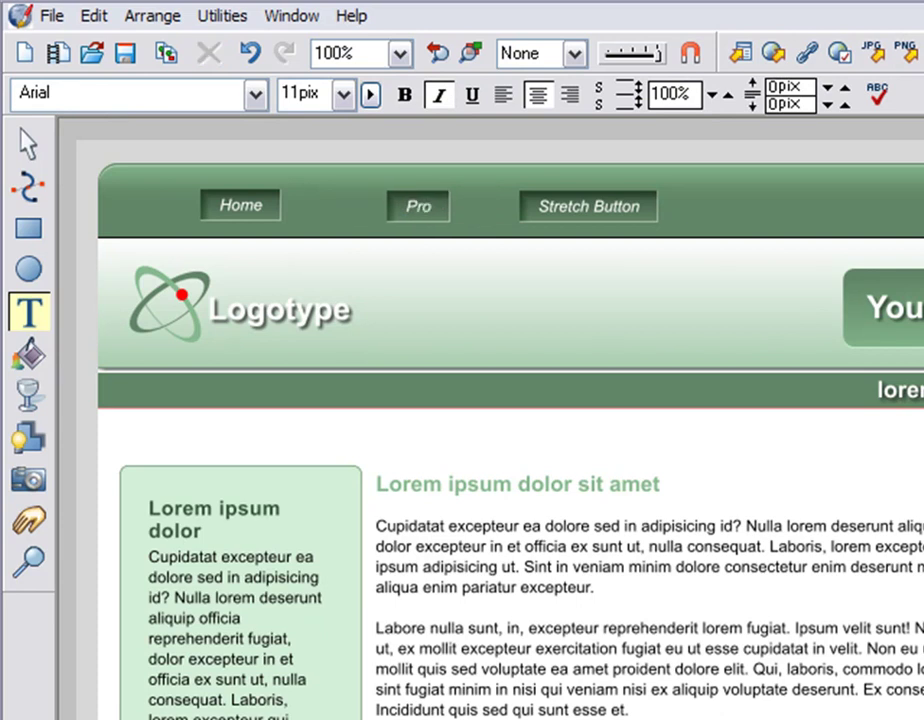
{"action": "type", "text": "ducts & Services"}
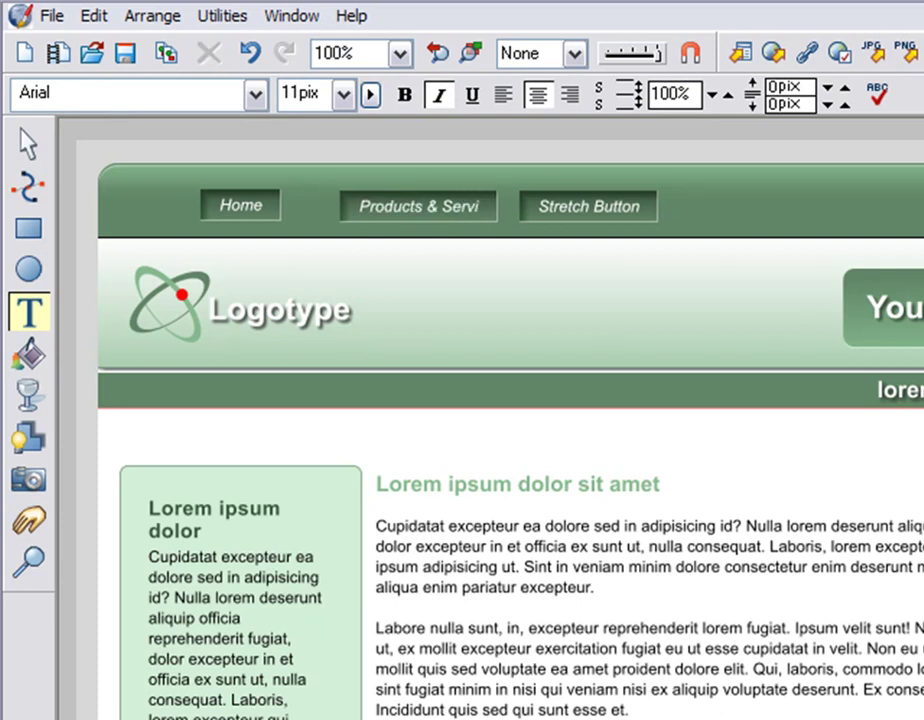
{"action": "triple_click", "coordinate": [584, 200]}
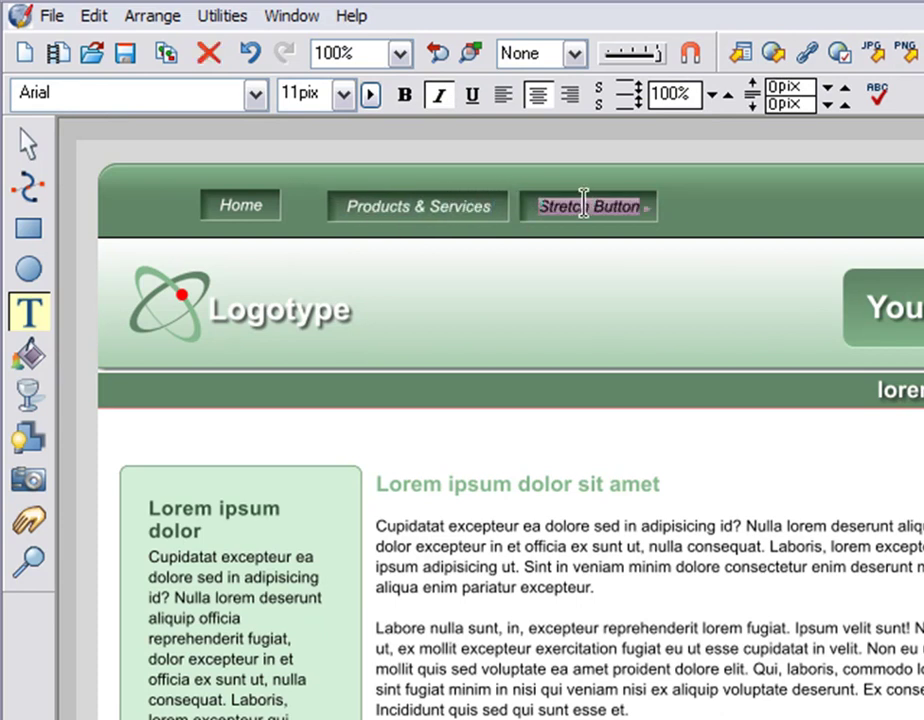
{"action": "type", "text": "Short"}
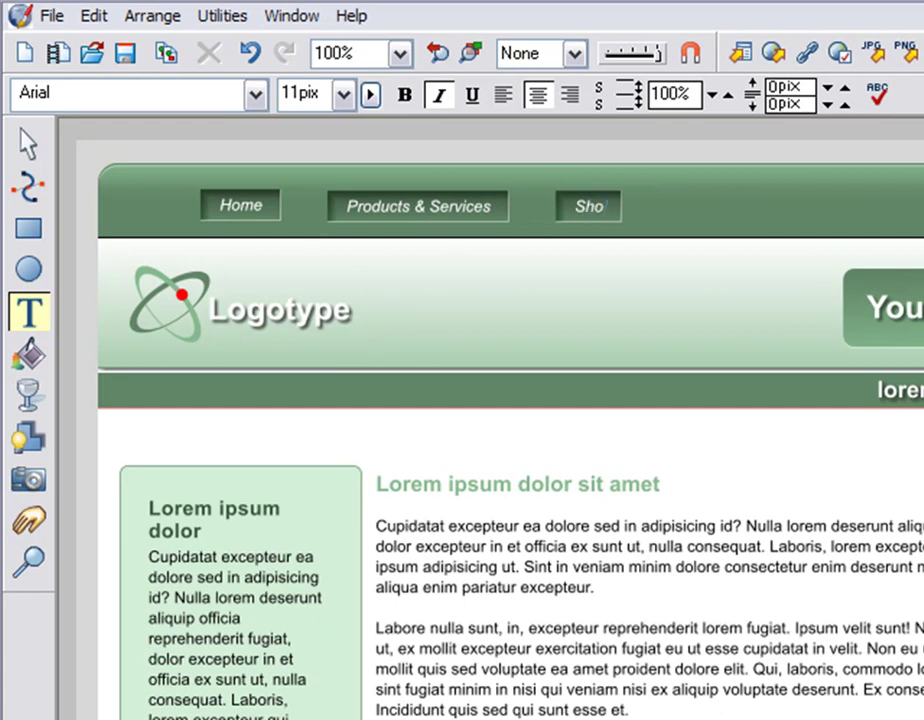
{"action": "left_click", "coordinate": [29, 144]}
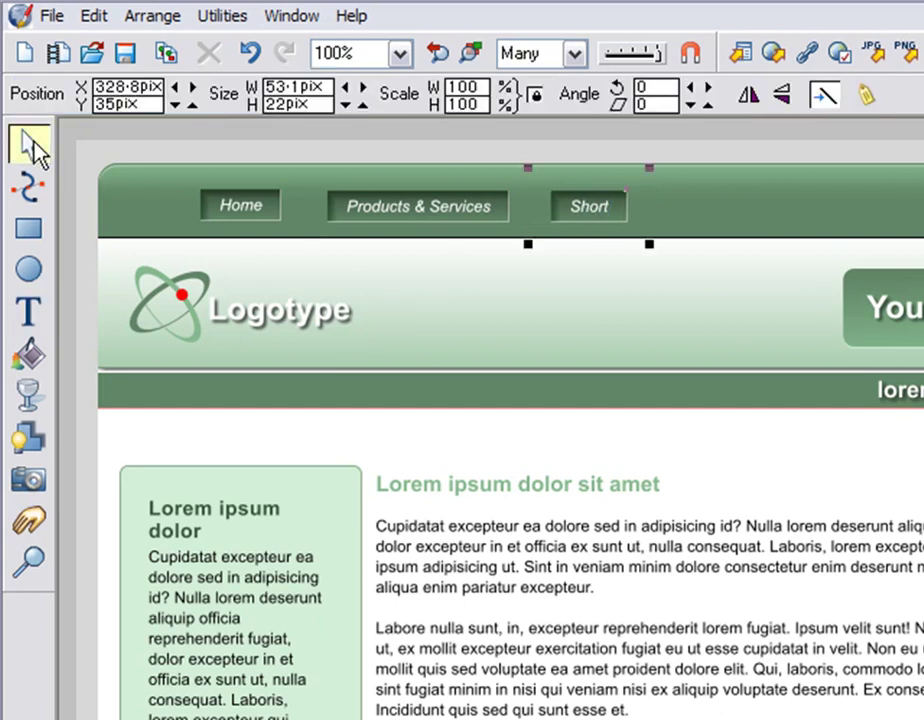
Move Products & Services and Short up beside Home, nudging up one pixel, then preview the page.
{"action": "left_click_drag", "start_coordinate": [366, 212], "coordinate": [335, 220]}
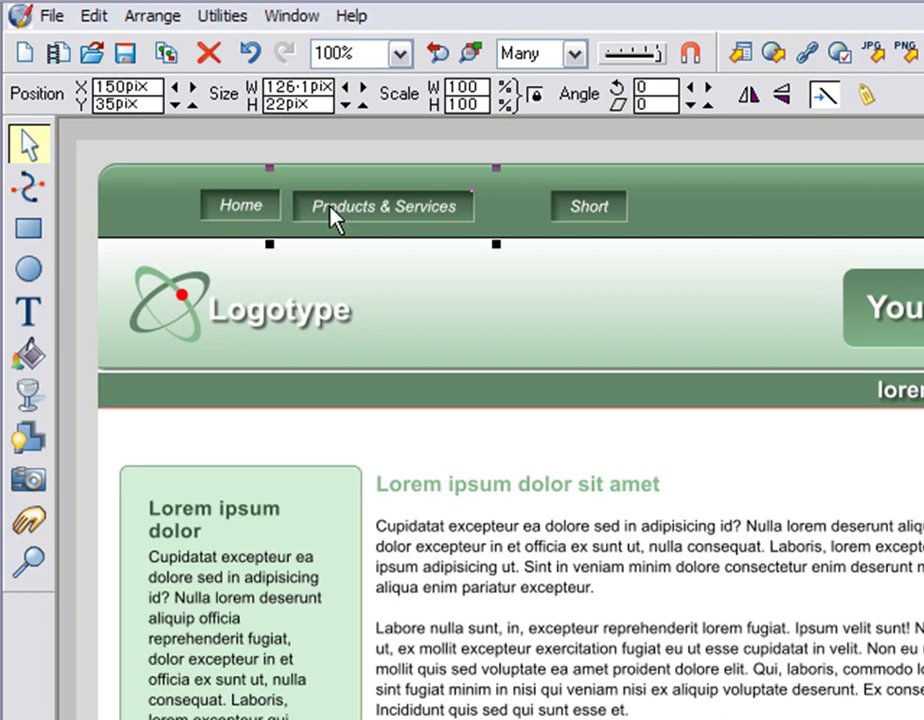
{"action": "key", "text": "Up"}
{"action": "left_click_drag", "start_coordinate": [585, 204], "coordinate": [513, 200]}
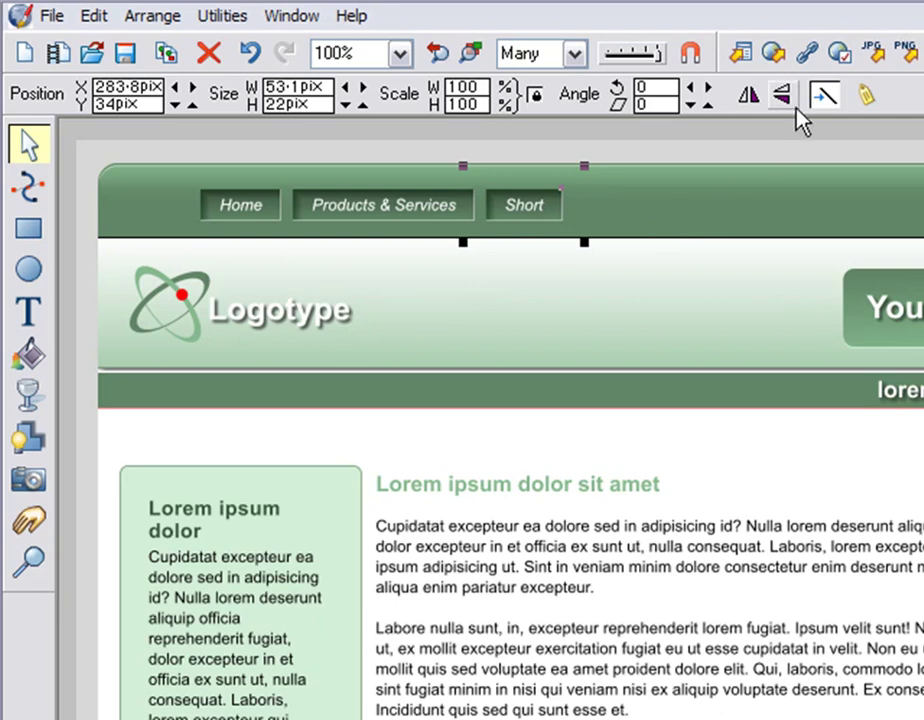
{"action": "left_click", "coordinate": [747, 60]}
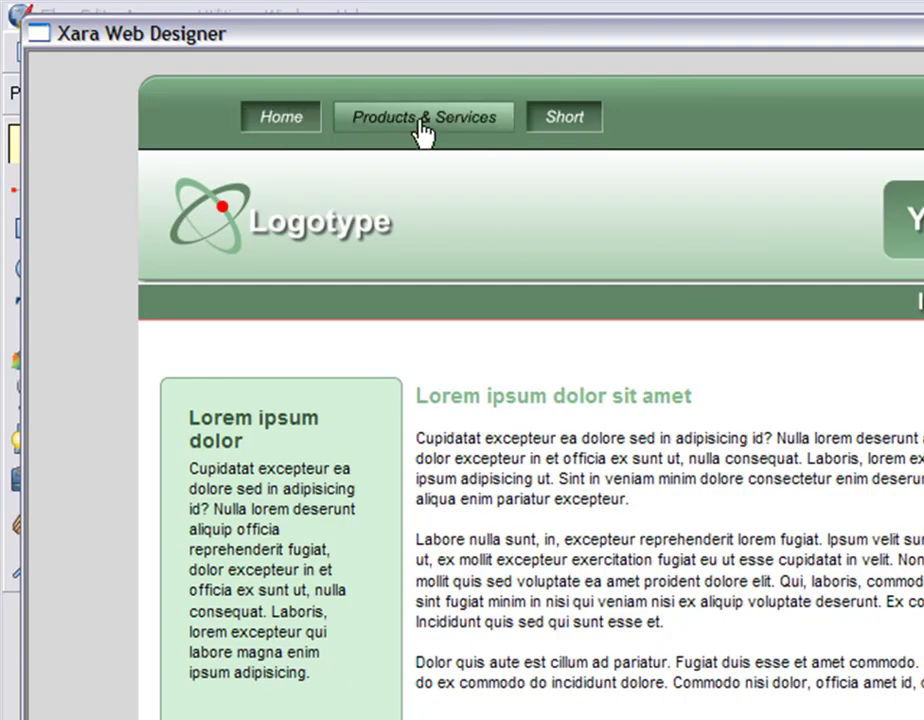
Close the preview and, in the Layer gallery, show then hide the MouseOver layer.
{"action": "left_click", "coordinate": [923, 33]}
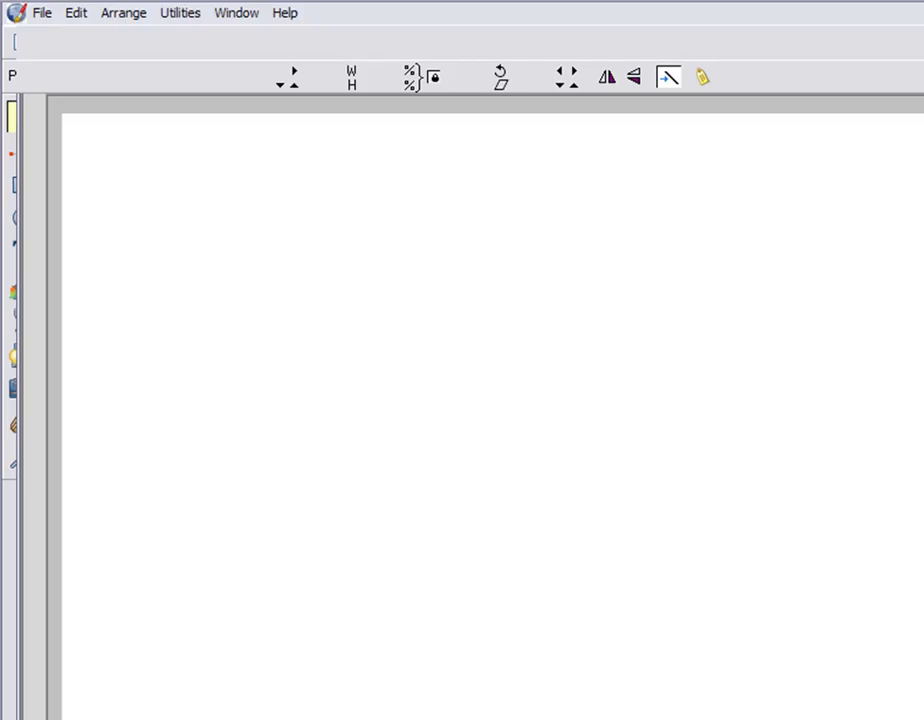
{"action": "left_click", "coordinate": [466, 119]}
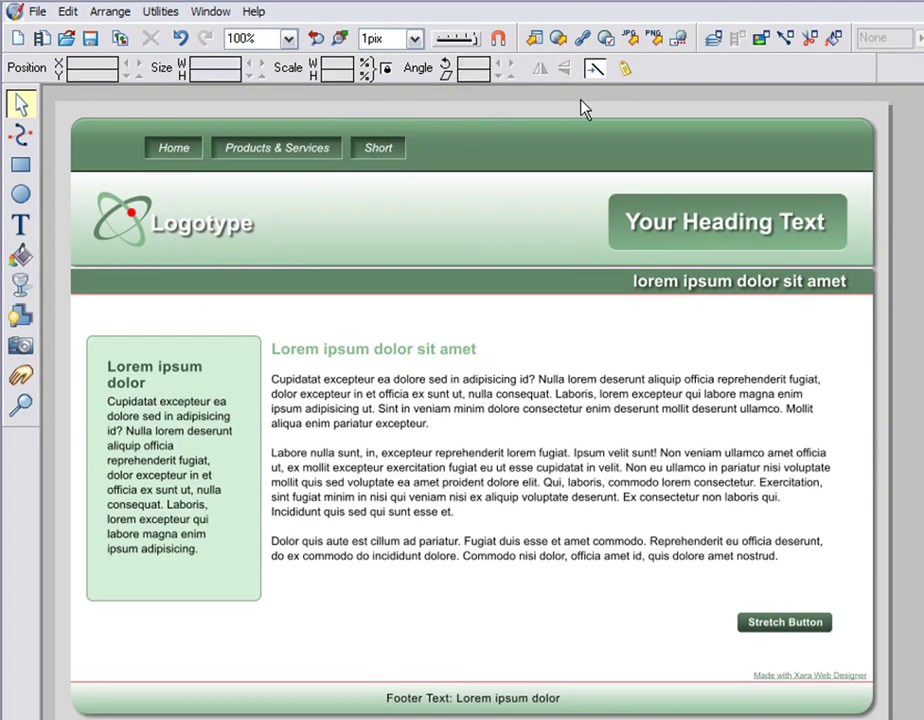
{"action": "left_click", "coordinate": [717, 45]}
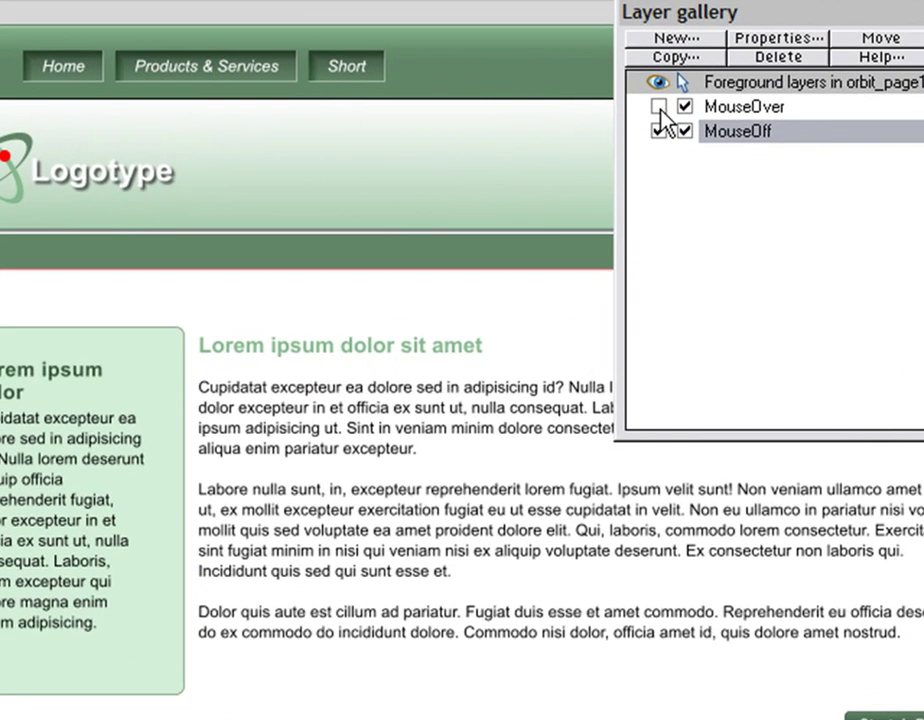
{"action": "left_click", "coordinate": [658, 106]}
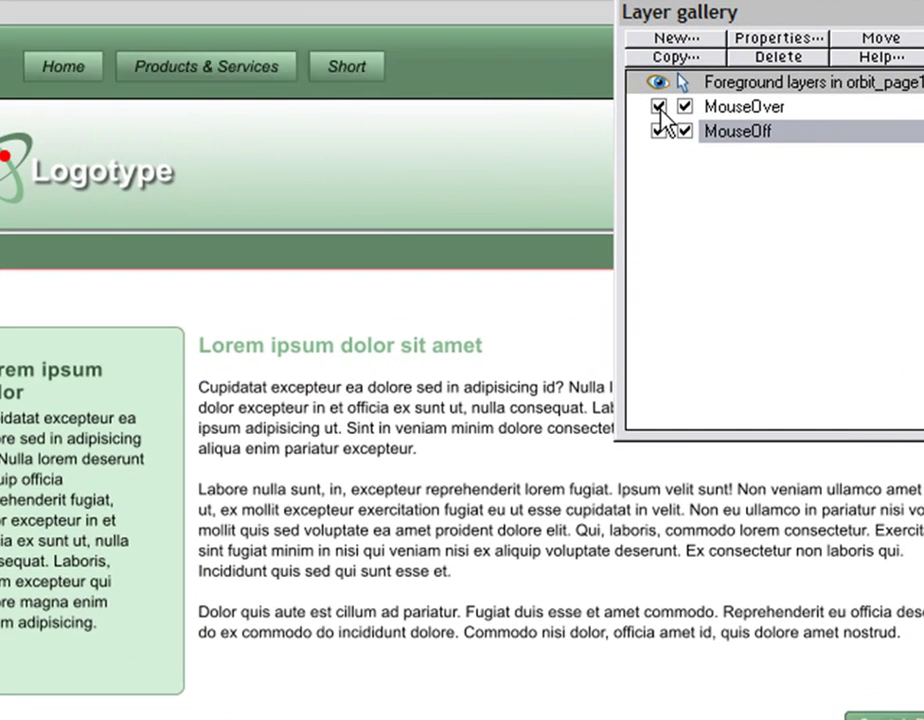
{"action": "left_click", "coordinate": [658, 106]}
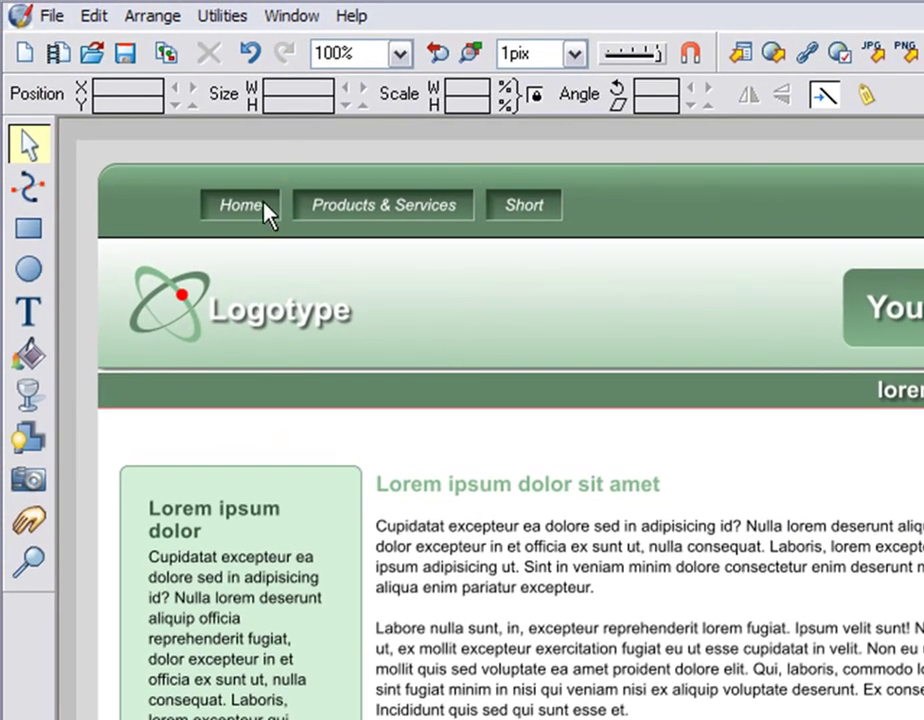
Pick the Home, Products & Services and Short buttons one by one, then clear the selection.
{"action": "key", "text": "t"}
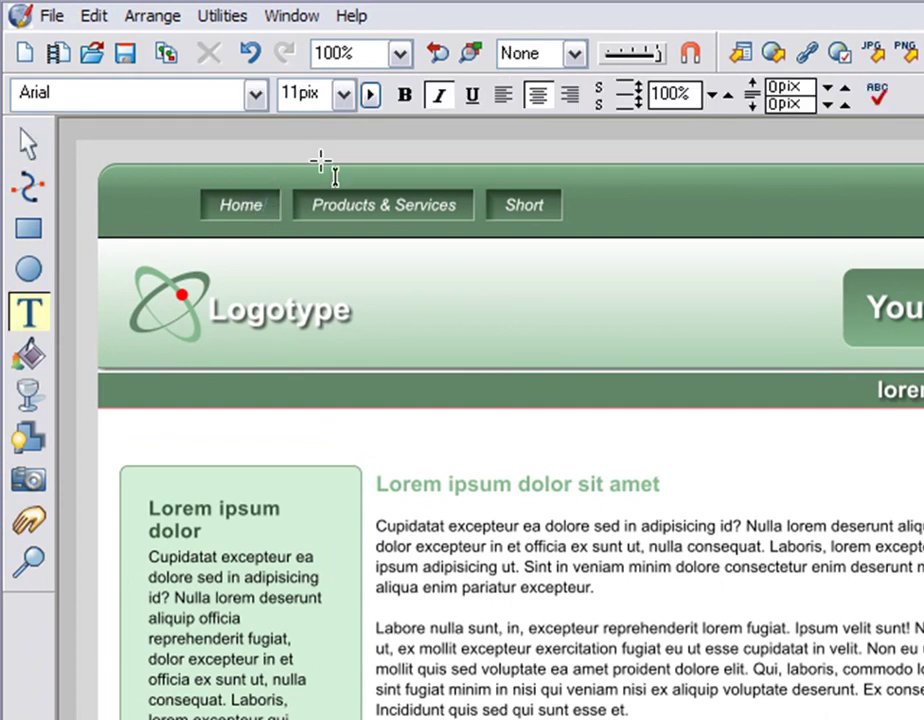
{"action": "left_click", "coordinate": [27, 145]}
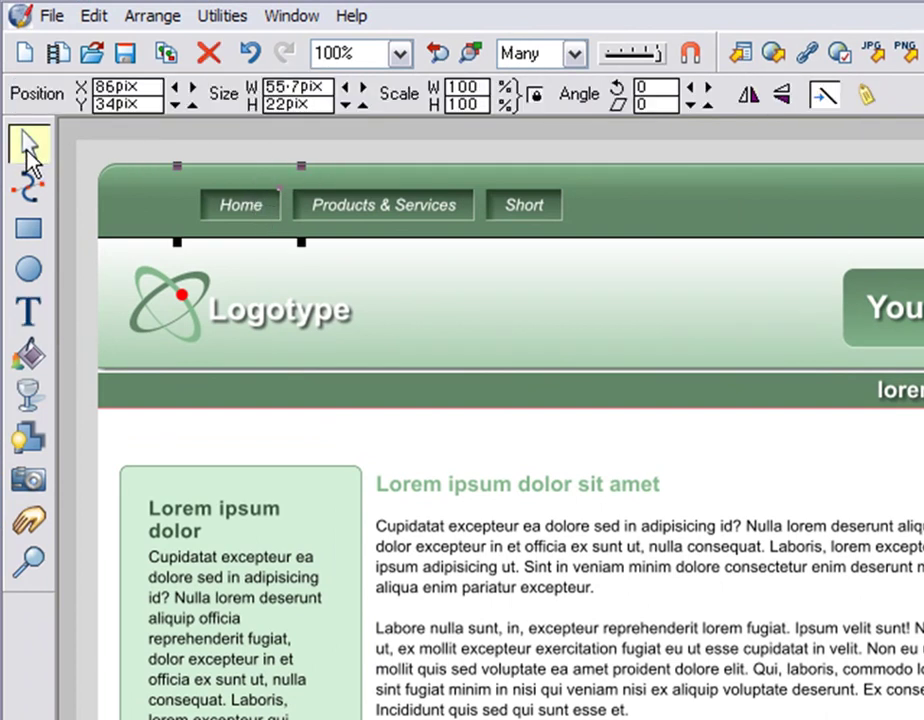
{"action": "left_click", "coordinate": [204, 152]}
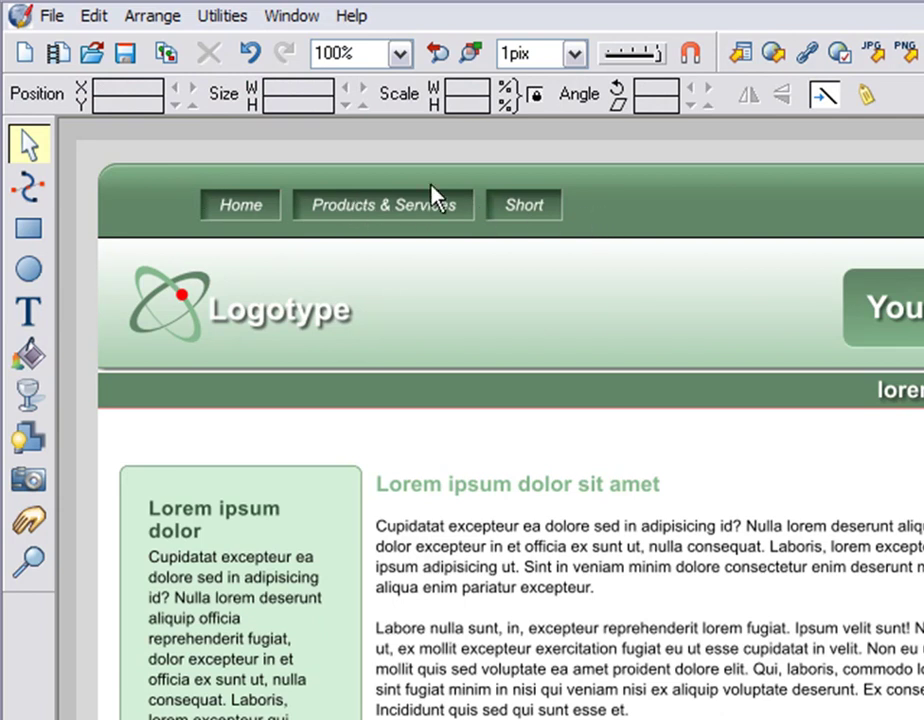
{"action": "left_click", "coordinate": [237, 205]}
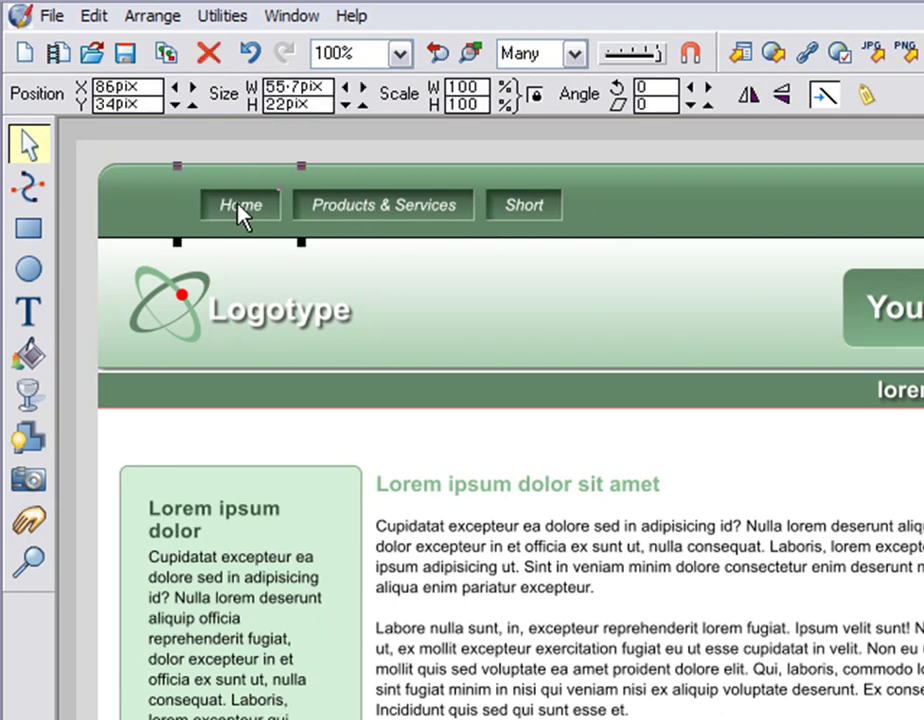
{"action": "left_click", "coordinate": [310, 215], "text": "shift"}
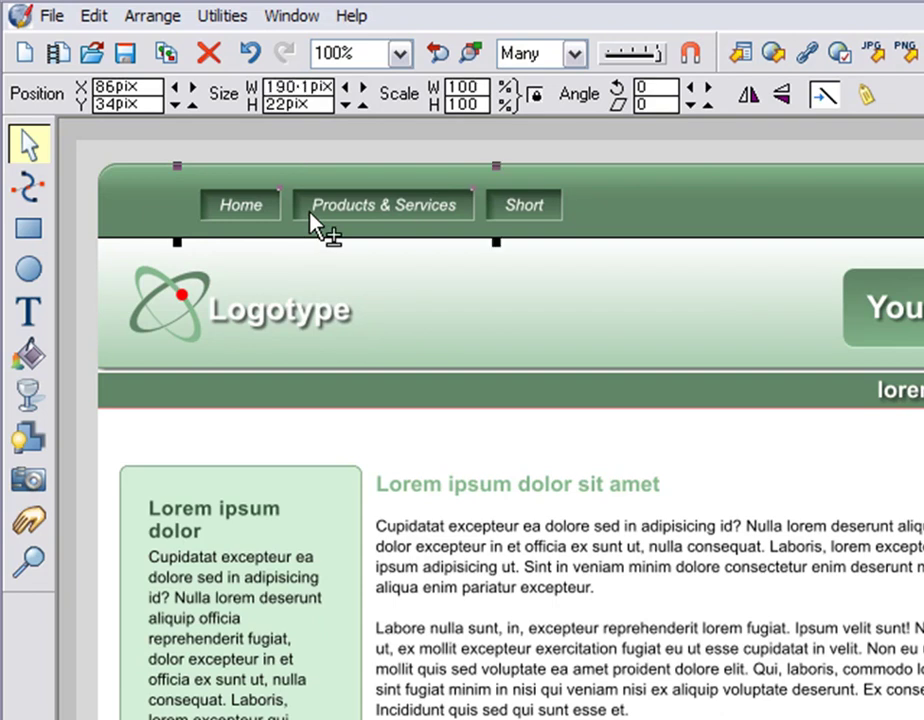
{"action": "left_click", "coordinate": [505, 212], "text": "shift"}
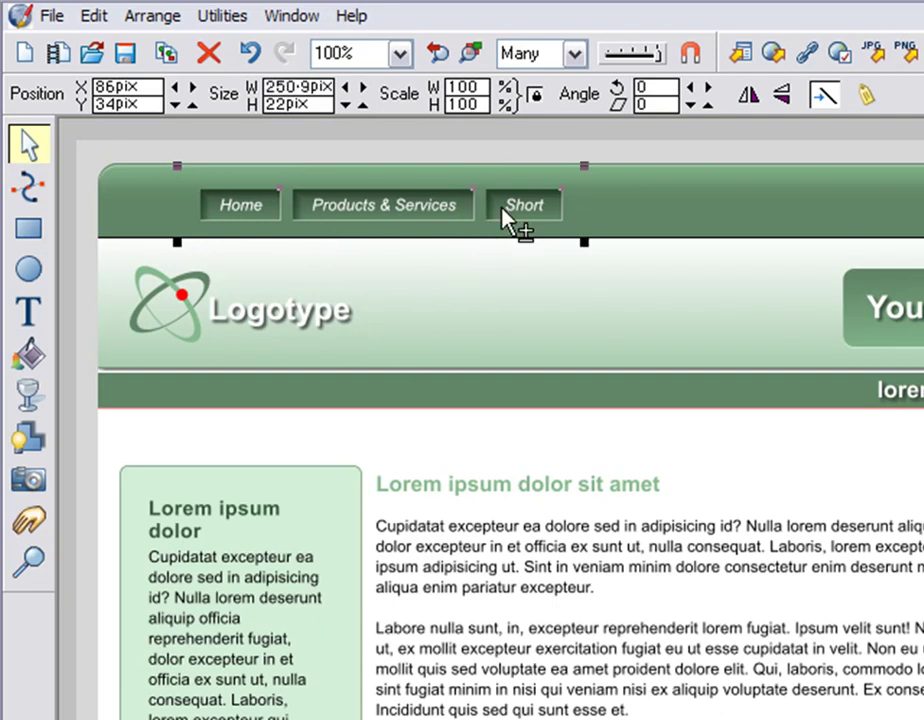
{"action": "left_click", "coordinate": [432, 158]}
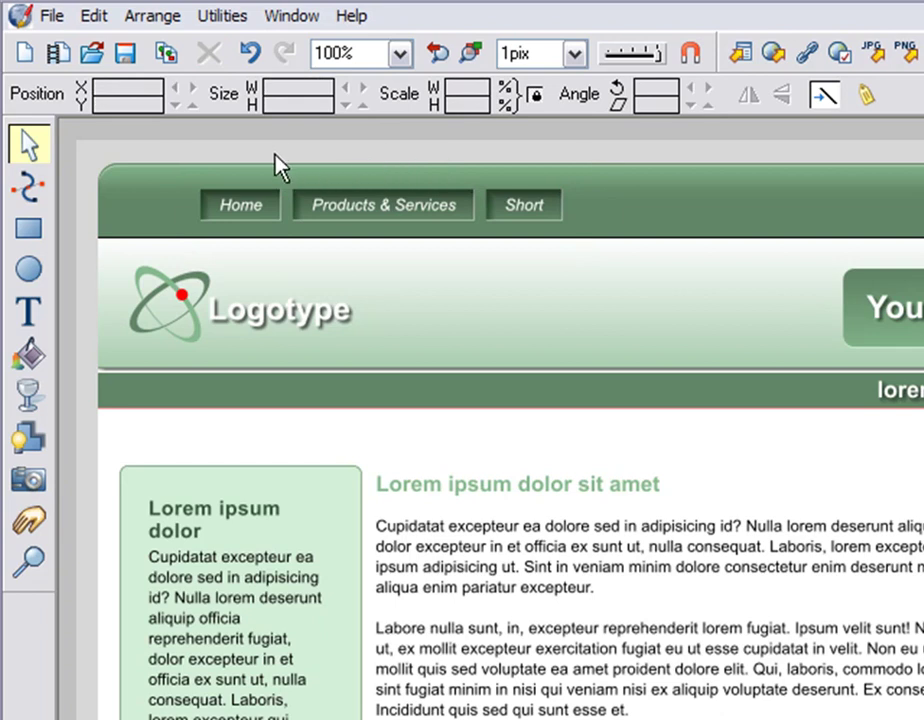
Marquee-select the three nav buttons, centre them in the bar, and apply Soft Group.
{"action": "left_click_drag", "start_coordinate": [174, 133], "coordinate": [605, 267]}
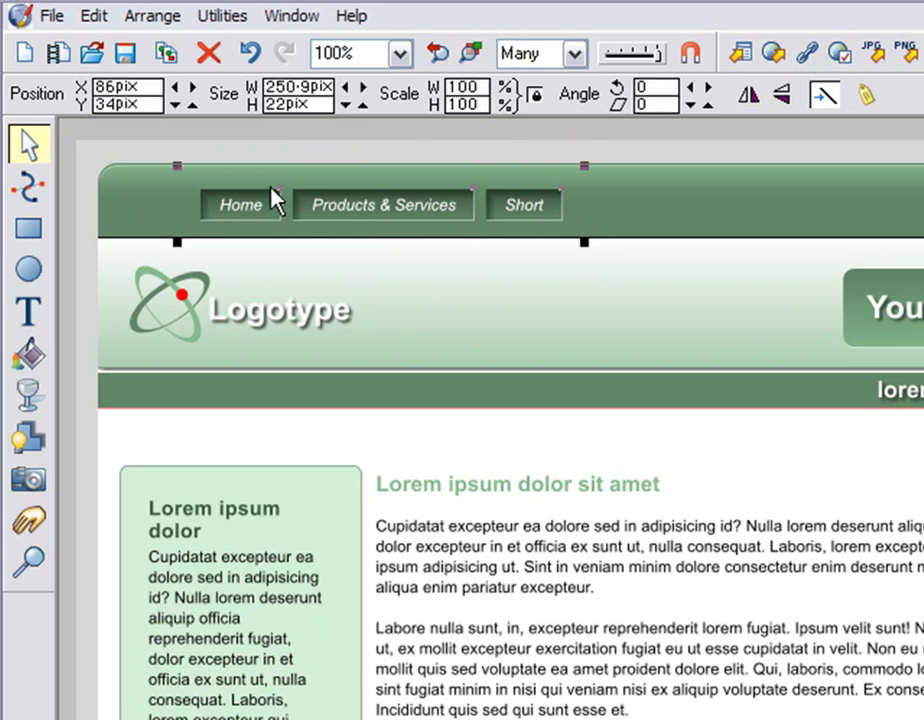
{"action": "left_click_drag", "start_coordinate": [252, 219], "coordinate": [447, 222]}
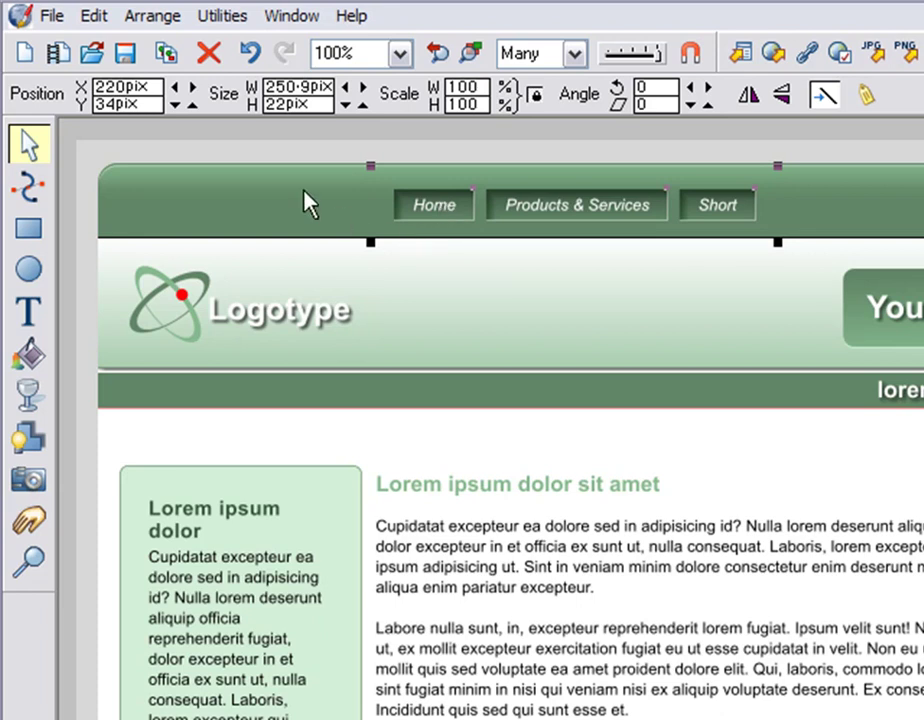
{"action": "left_click", "coordinate": [174, 20]}
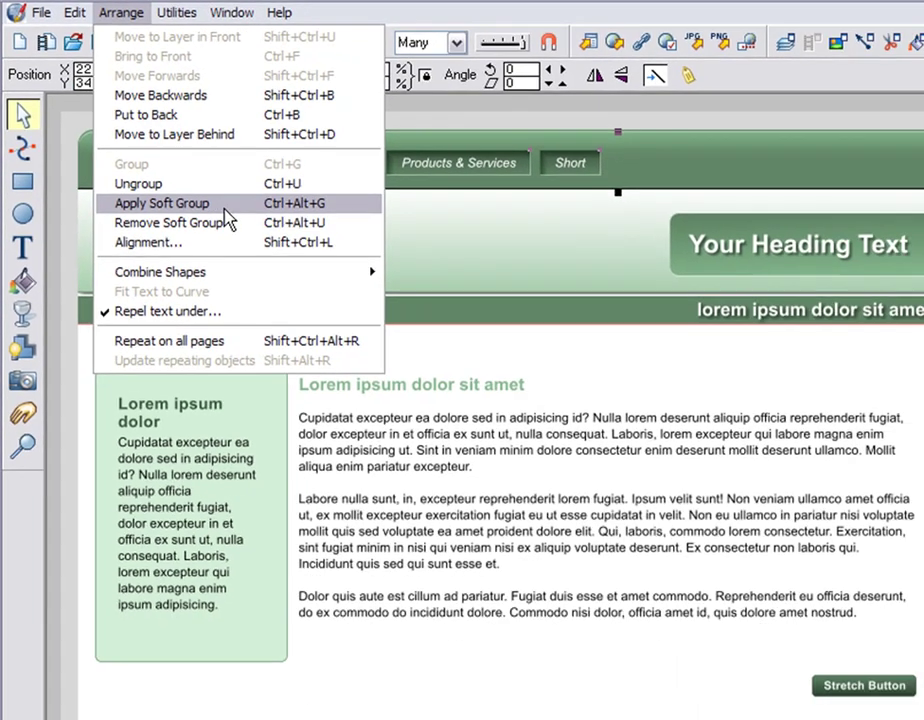
{"action": "left_click", "coordinate": [258, 262]}
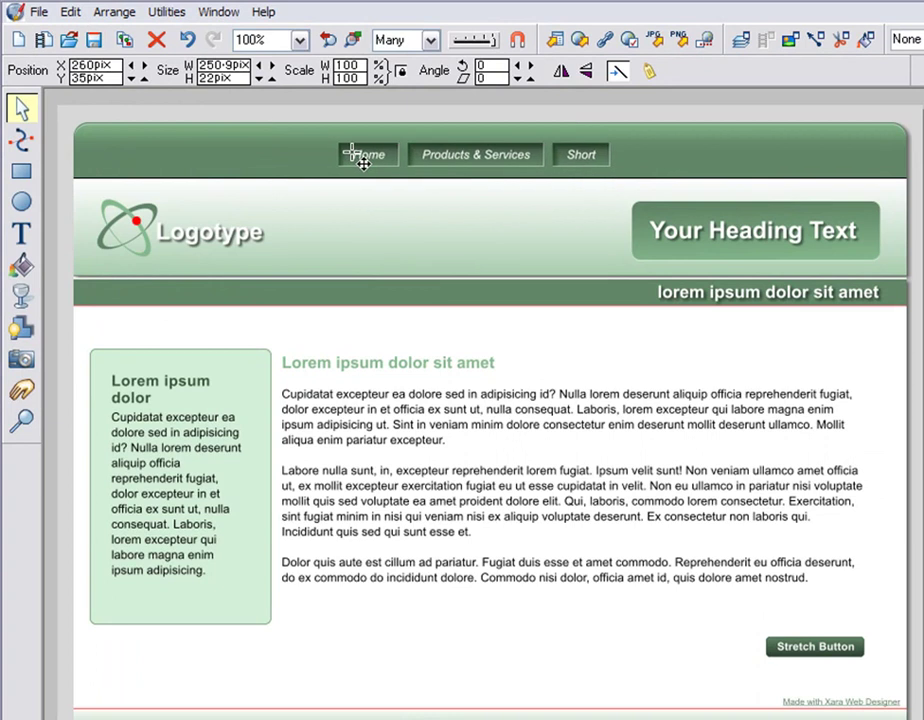